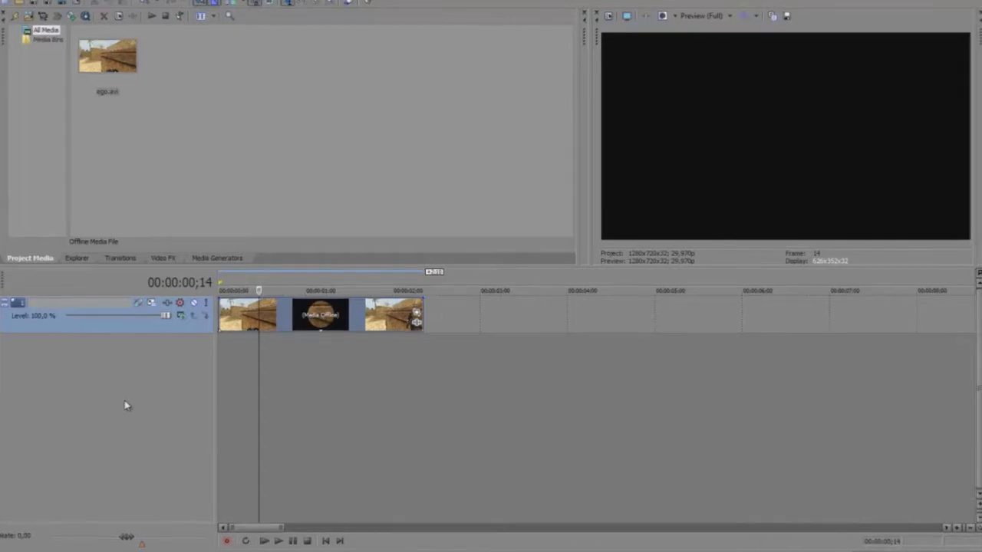
# Scrub through the gameplay clip to review the weapon movement in its first second
pyautogui.click(227, 335)
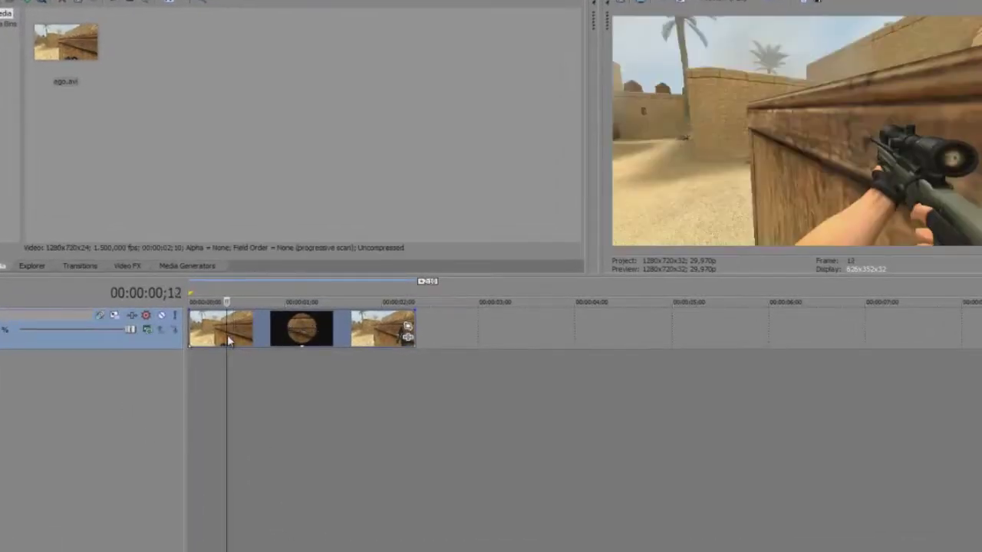
pyautogui.click(190, 338)
pyautogui.click(212, 330)
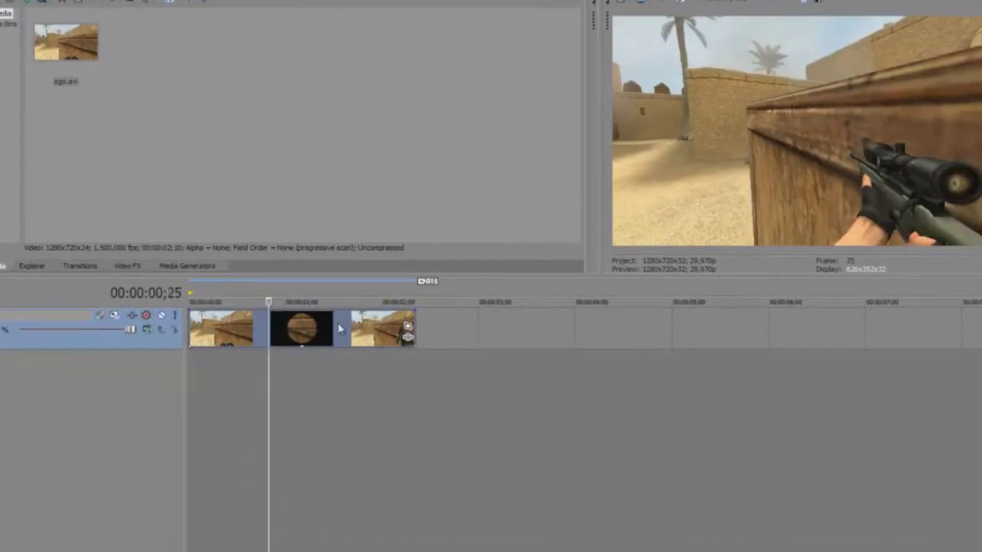
pyautogui.click(254, 340)
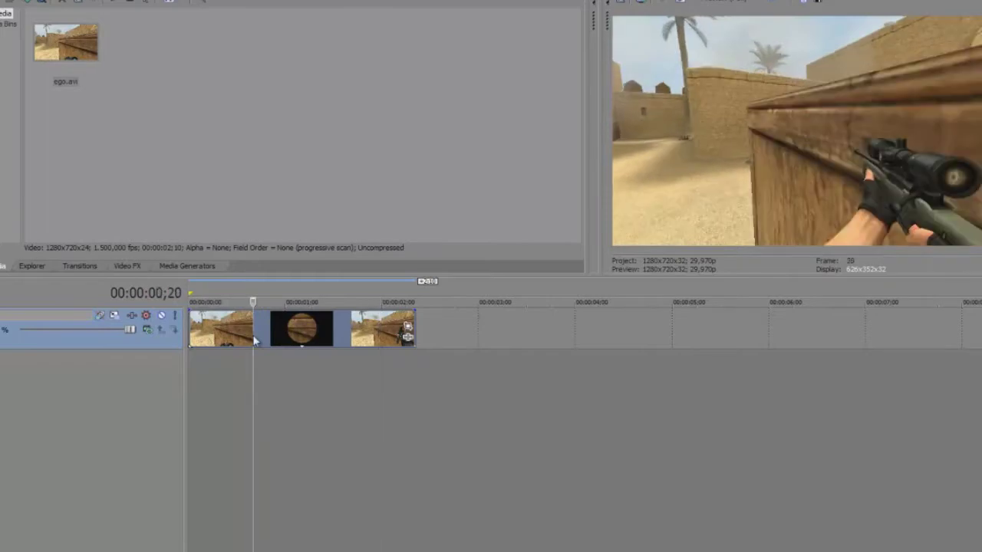
pyautogui.click(240, 338)
# Bring the song "Bag Raiders - Way Back Home" from iTunes onto a new audio track, starting at the beginning of the timeline
pyautogui.hotkey('alt', 'Tab')
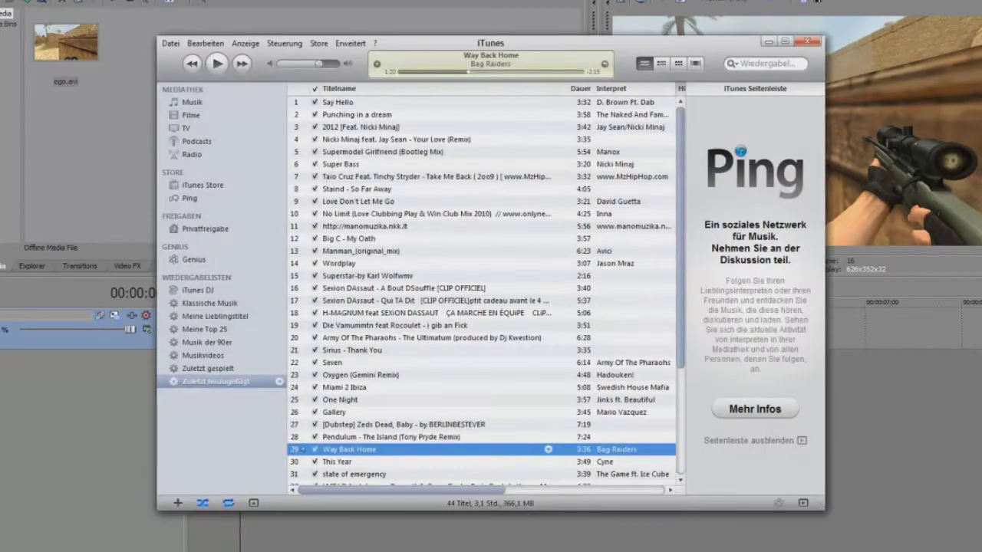
pyautogui.hotkey('alt', 'Tab')
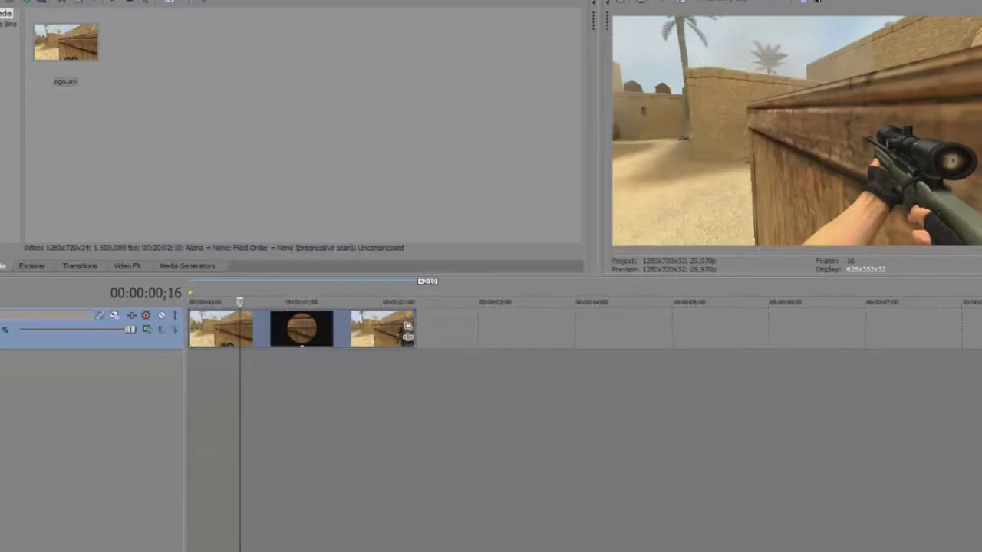
pyautogui.moveTo(158, 329); pyautogui.dragTo(408, 388)
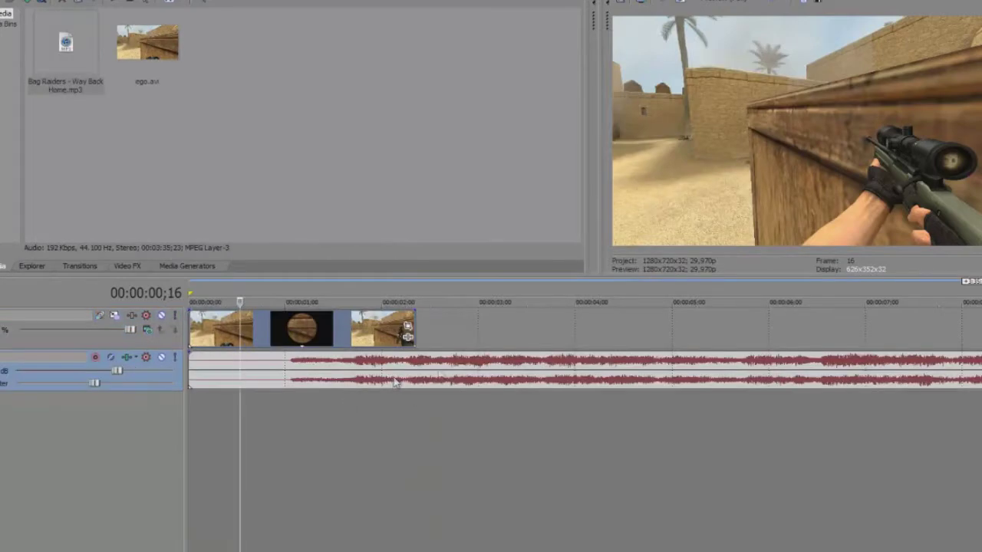
# Listen to the song from several points between about 00:00:35 and 00:01:25 to find the section to use
pyautogui.click(533, 376)
pyautogui.scroll(-6, 647, 381)
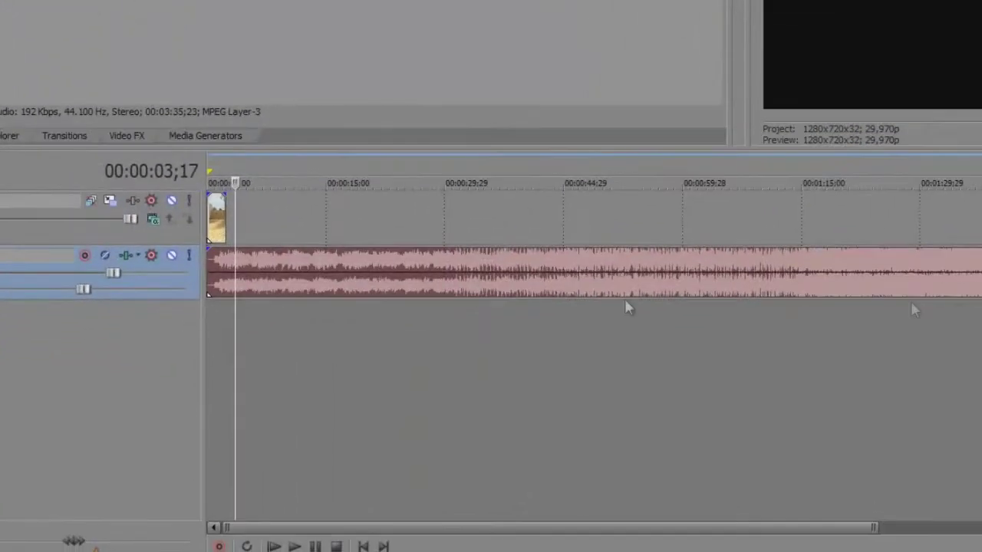
pyautogui.click(490, 282)
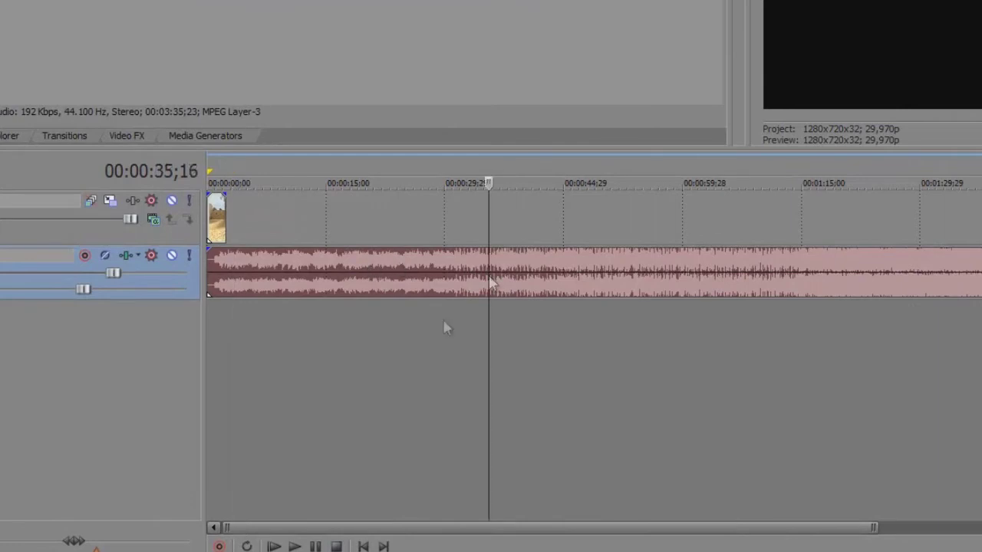
pyautogui.click(710, 290)
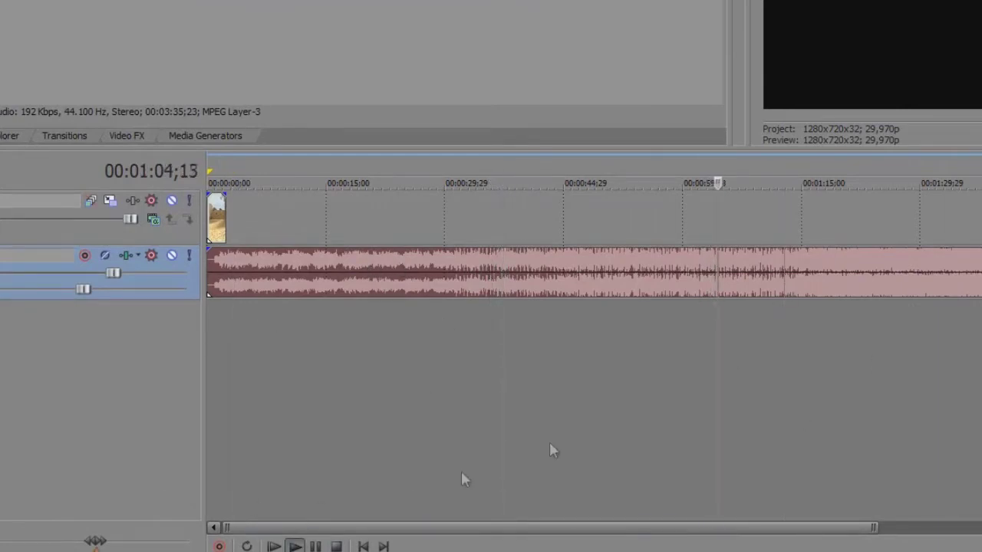
pyautogui.click(784, 360)
pyautogui.click(896, 279)
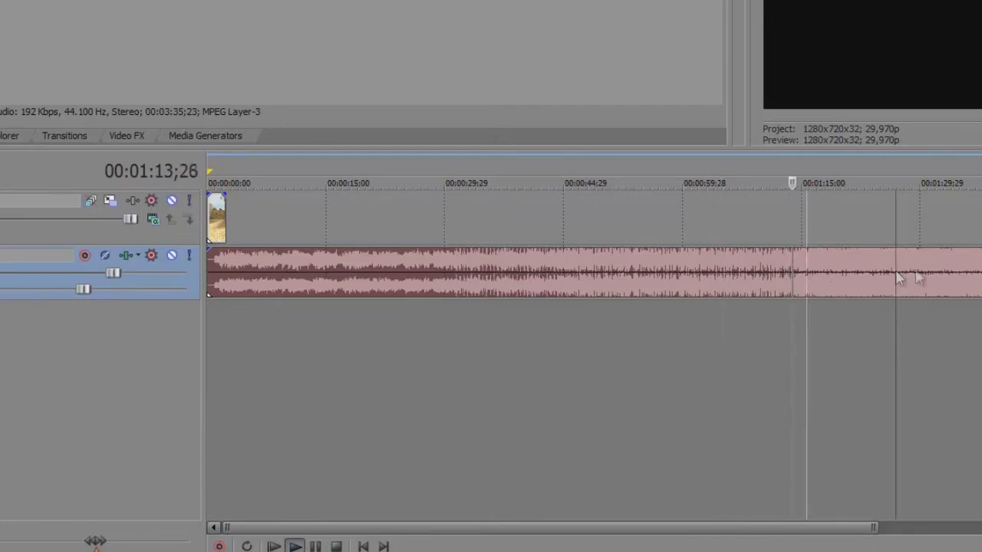
pyautogui.click(855, 279)
pyautogui.click(785, 281)
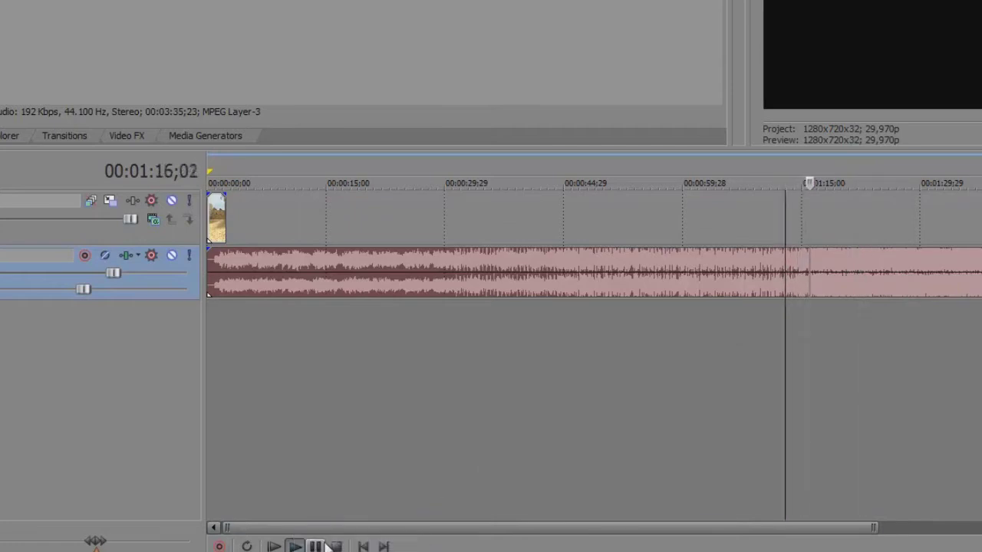
pyautogui.click(323, 546)
# Cut away the part of the song before 00:01:14;21 and move the remainder to the start of the timeline
pyautogui.click(799, 271)
pyautogui.press('s')
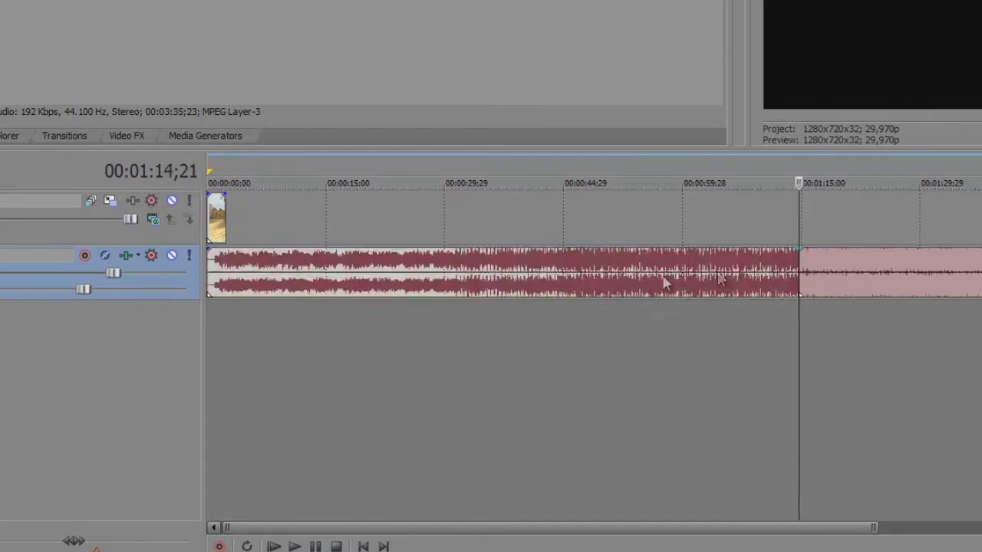
pyautogui.click(659, 274)
pyautogui.press('Delete')
pyautogui.moveTo(850, 275); pyautogui.dragTo(1, 271)
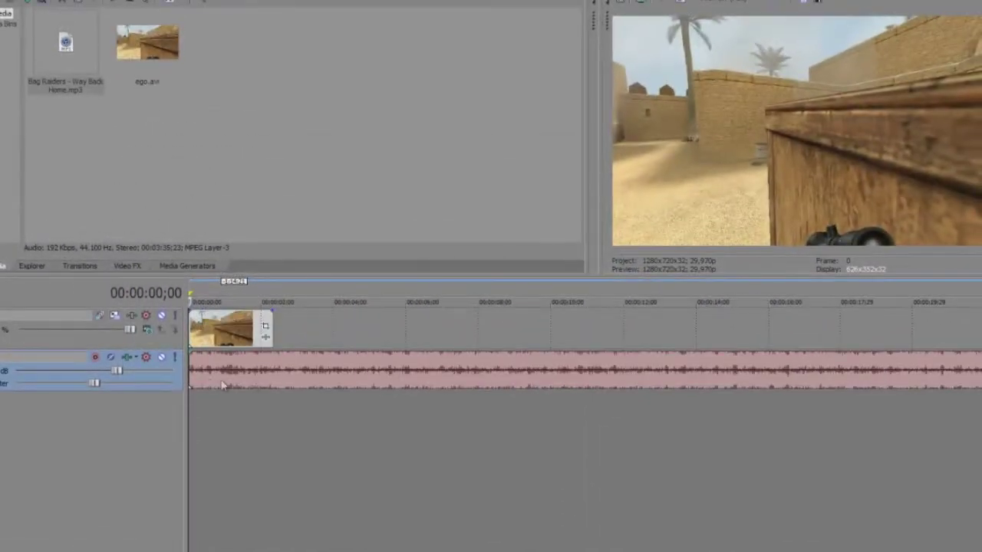
# Play the clip with the music from the start and place a marker on the beat at 00:00:02;16
pyautogui.scroll(3, 306, 399)
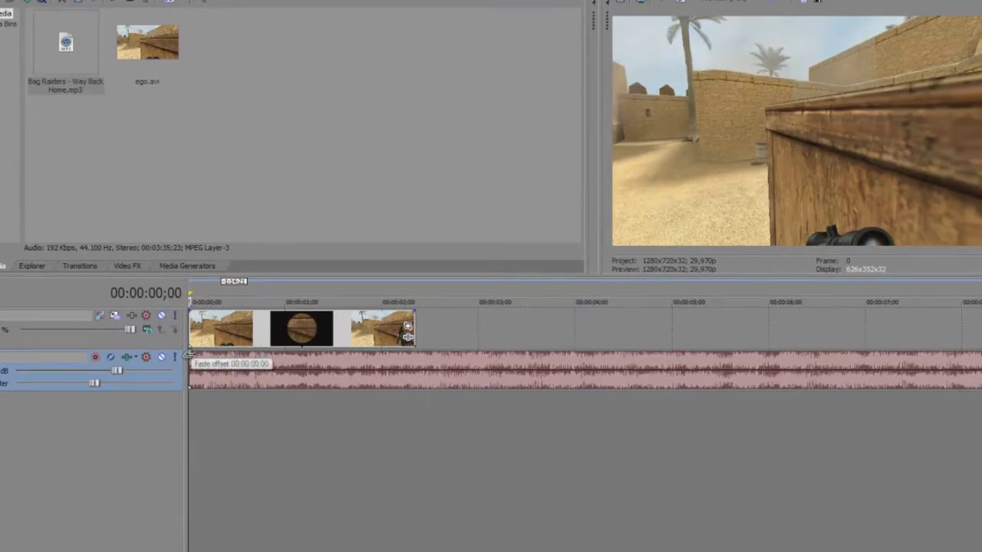
pyautogui.press('space')
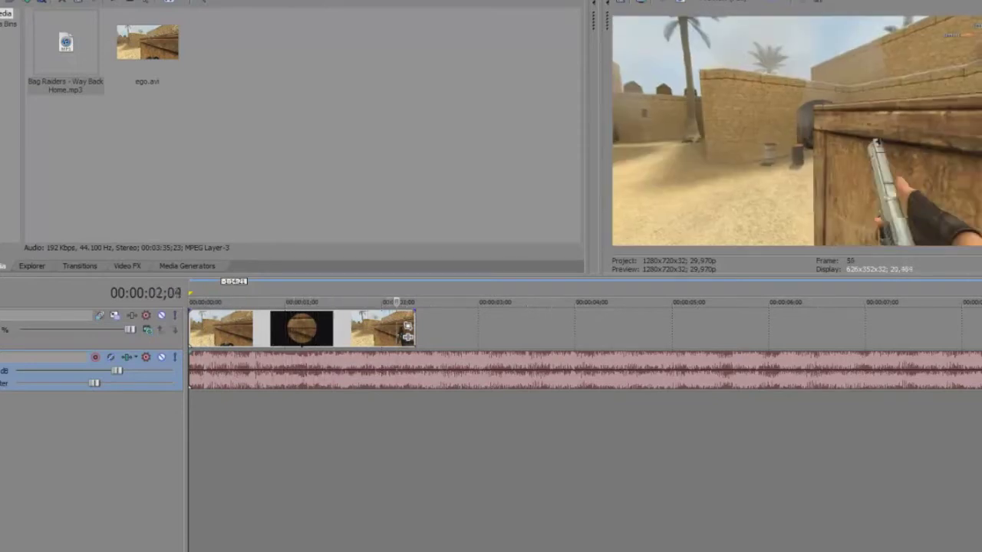
pyautogui.click(433, 367)
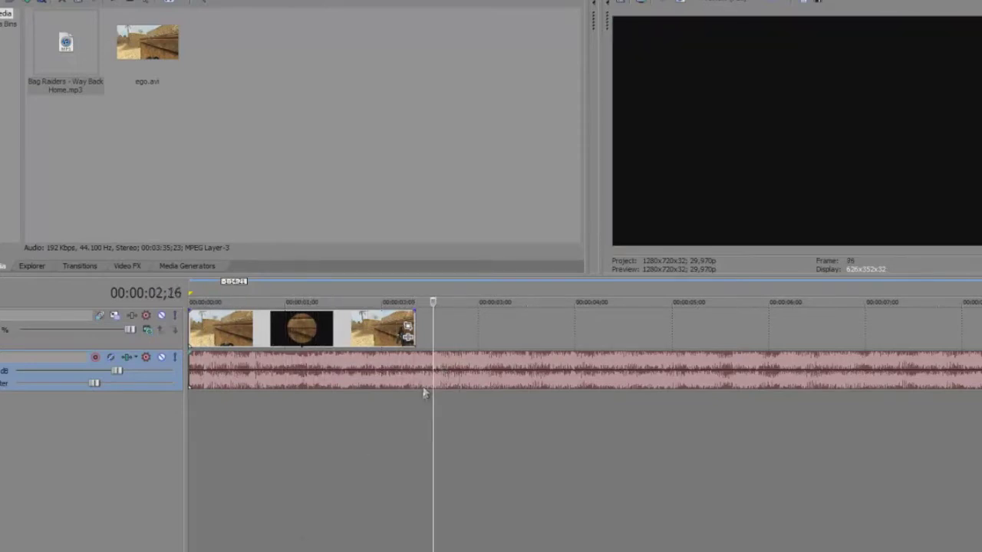
pyautogui.click(435, 329)
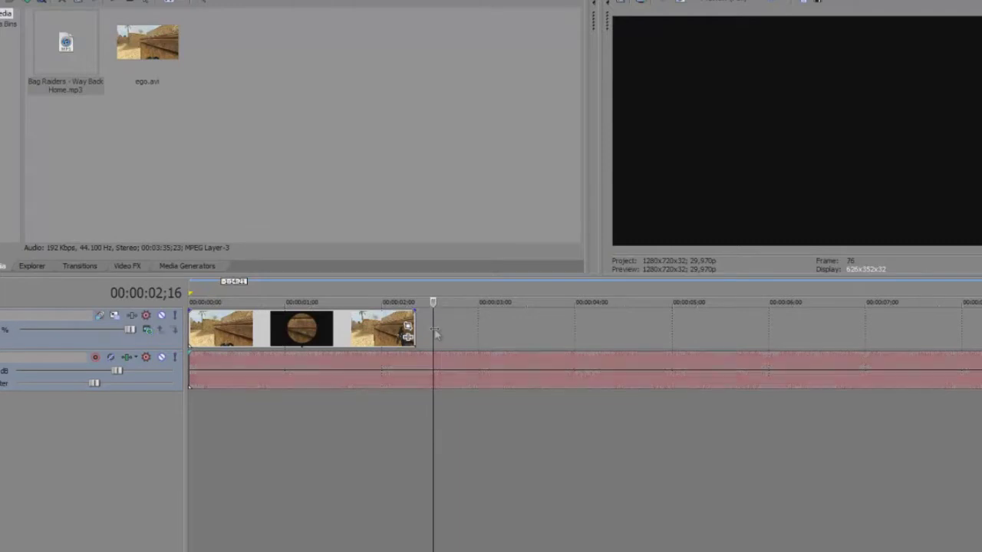
pyautogui.press('m')
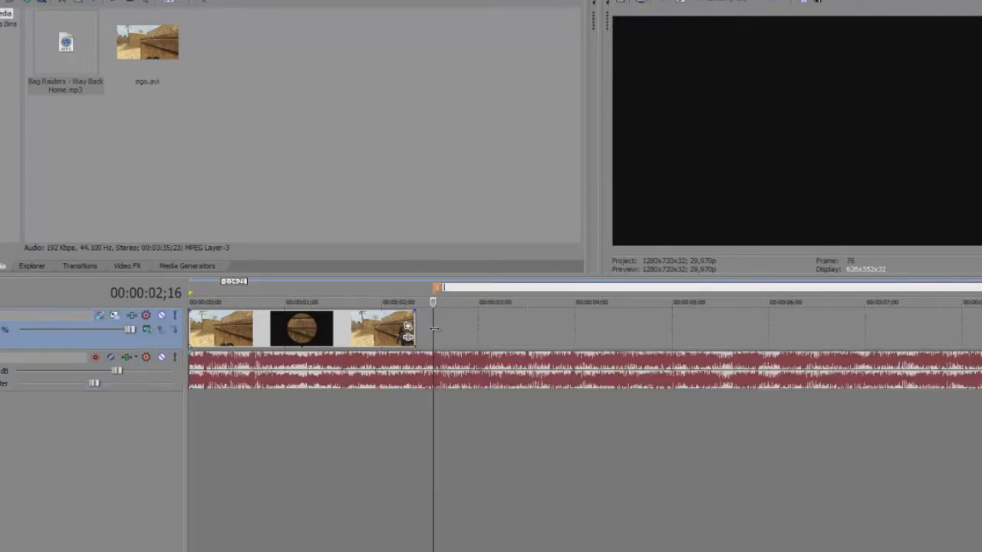
# Try shifting the video clip to line its shot up with the marker, and return it to the timeline start
pyautogui.click(432, 368)
pyautogui.moveTo(321, 335); pyautogui.dragTo(403, 345)
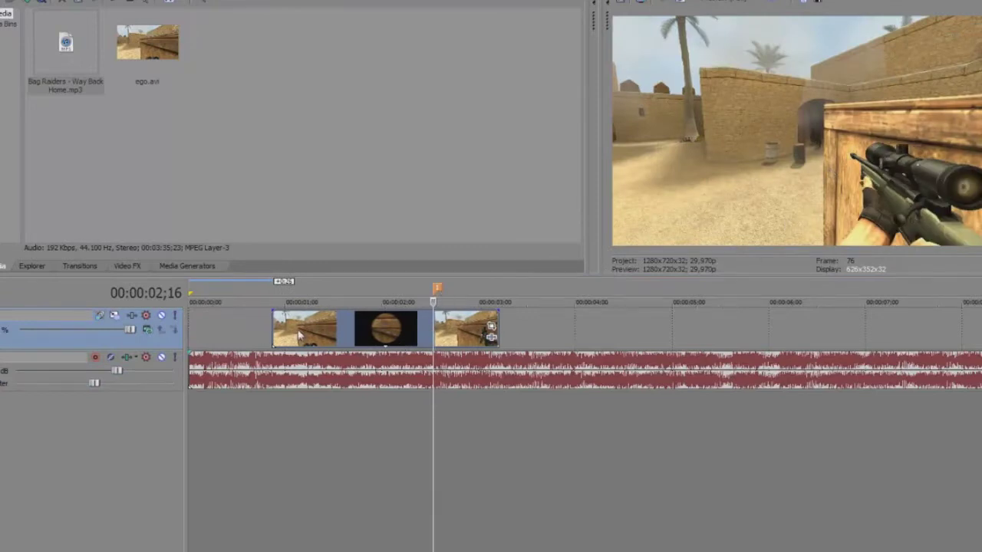
pyautogui.moveTo(402, 344); pyautogui.dragTo(285, 349)
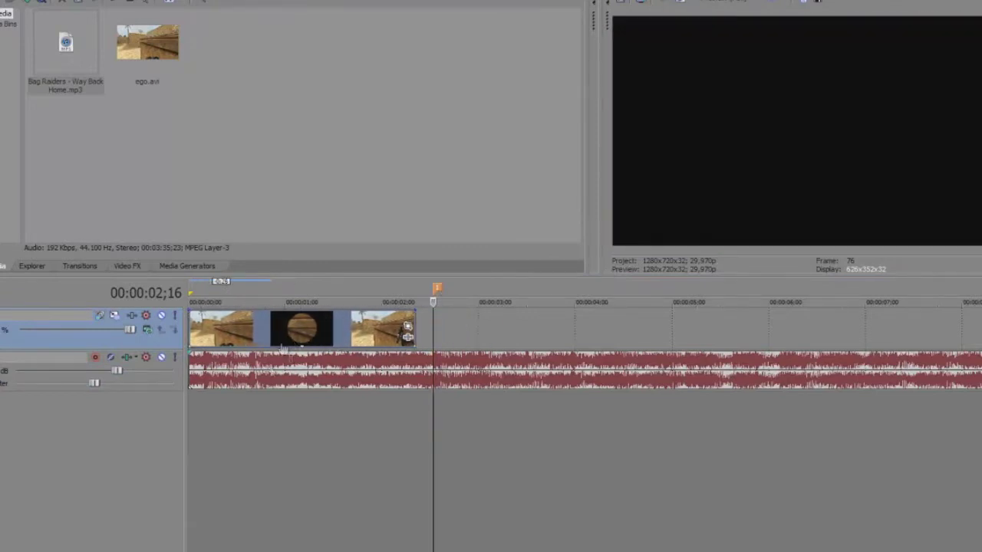
# Add a velocity envelope to the video clip and place a second marker at 00:00:00;20
pyautogui.hotkey('shift', 'space')
pyautogui.press('Return')
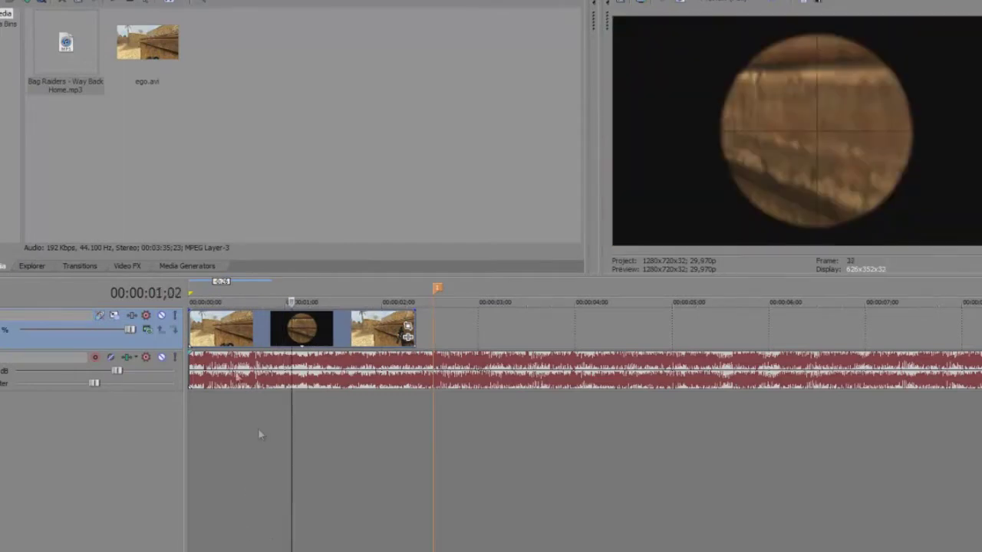
pyautogui.click(202, 335)
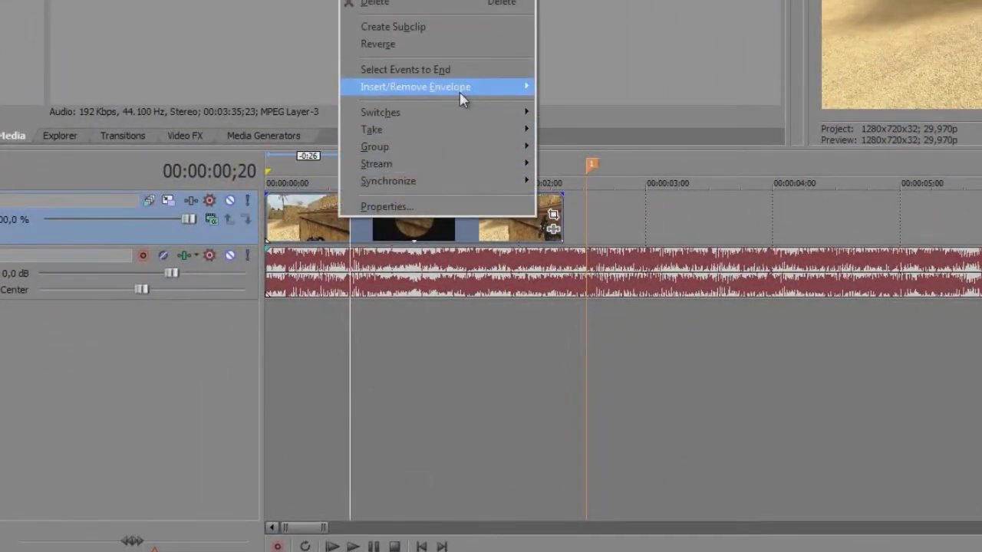
pyautogui.moveTo(465, 88)
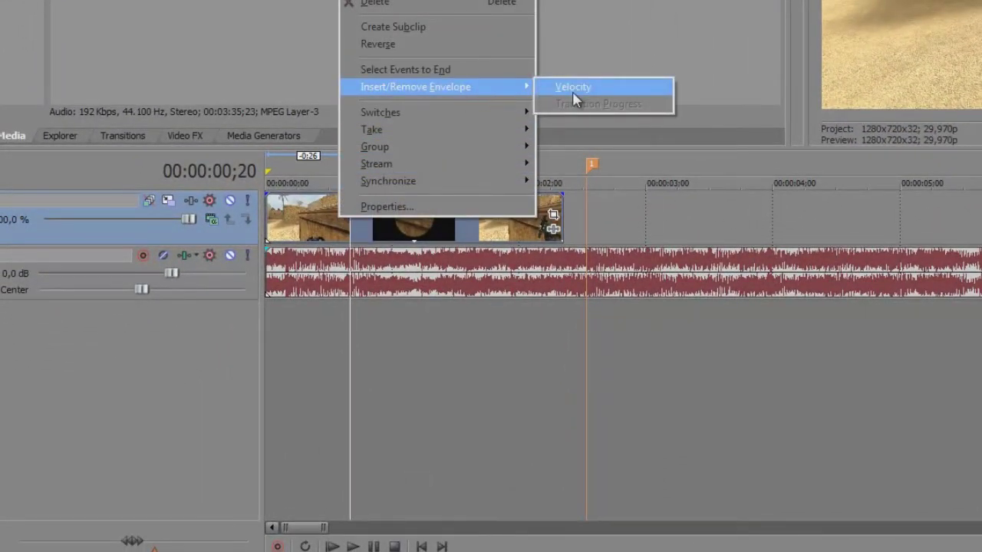
pyautogui.rightClick(349, 228)
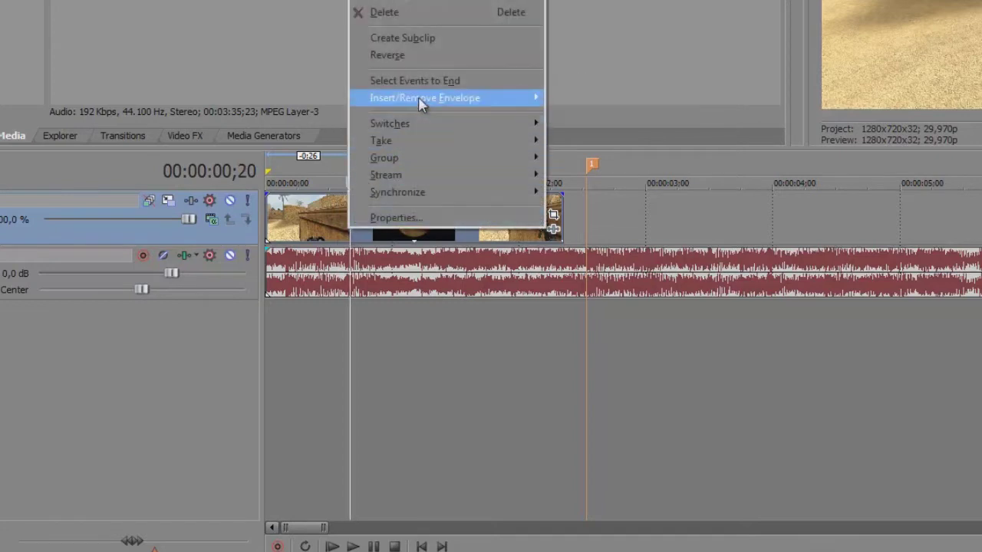
pyautogui.moveTo(420, 104)
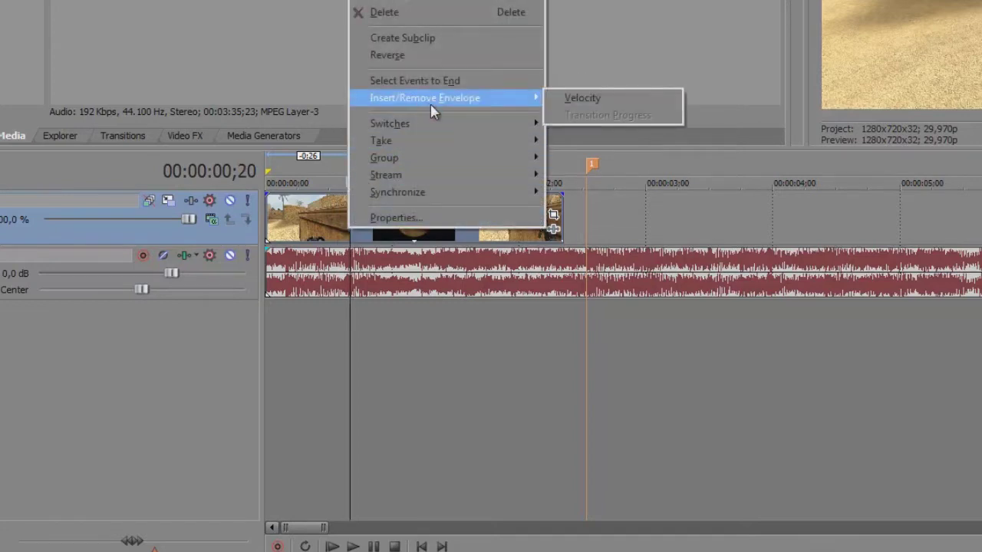
pyautogui.click(583, 100)
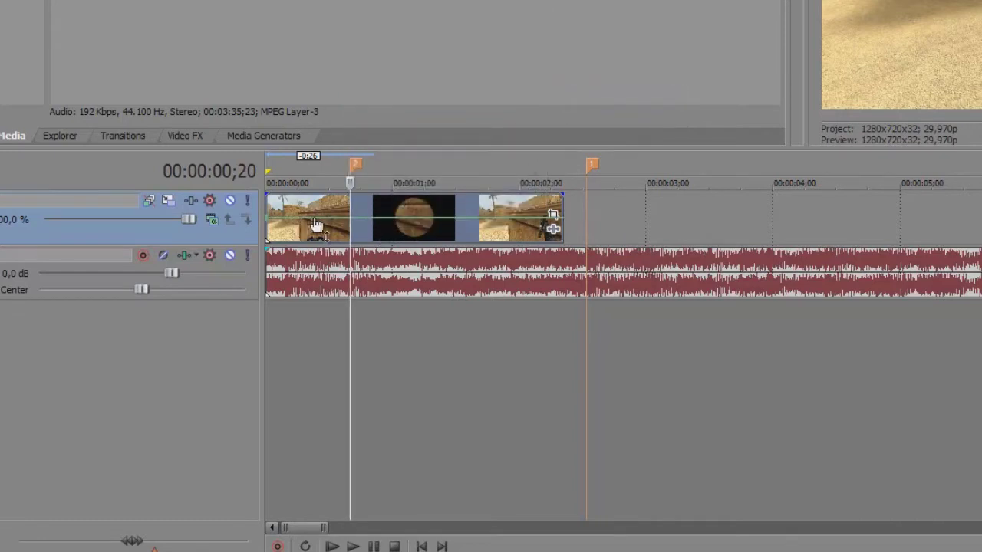
# Lower the clip's velocity to 59 % up to a point at 00:00:00;20, drop it further at 00:00:00;23, and play the result
pyautogui.moveTo(319, 220); pyautogui.dragTo(345, 232)
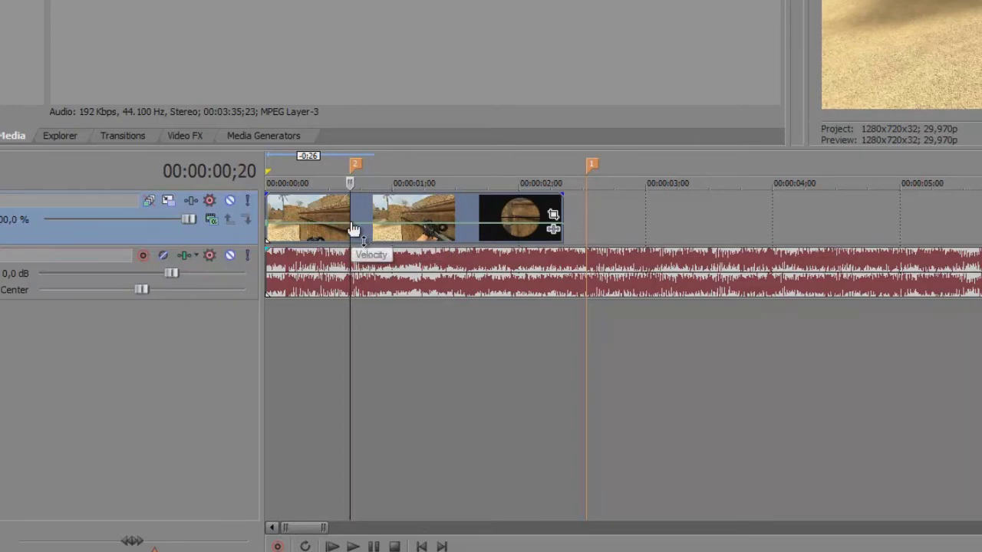
pyautogui.press('space')
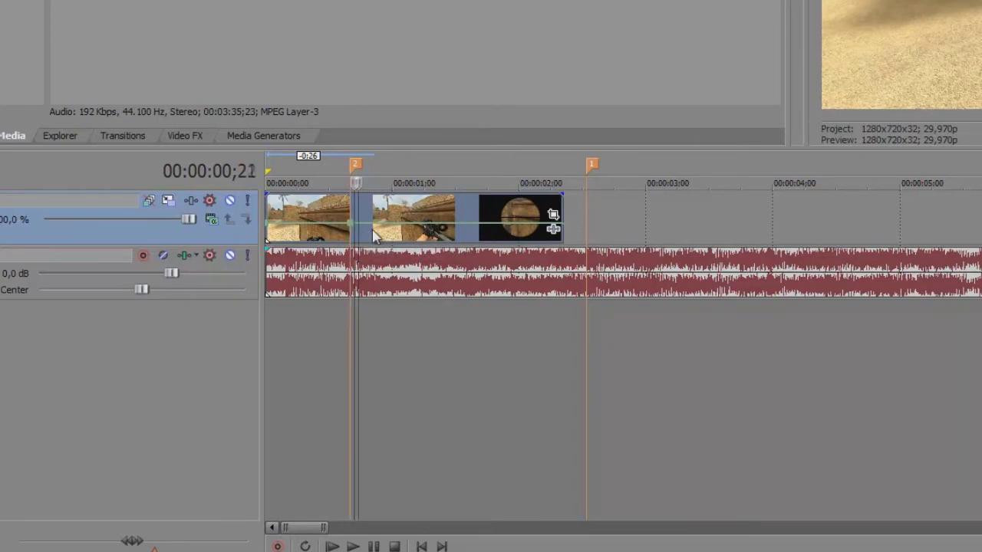
pyautogui.moveTo(364, 224); pyautogui.dragTo(366, 237)
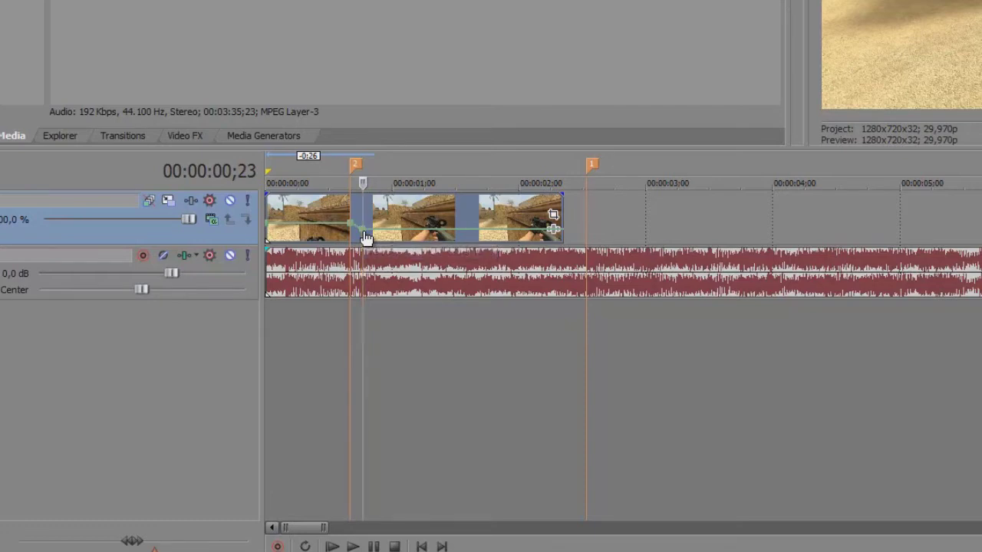
pyautogui.press('Right')
pyautogui.press('Right')
pyautogui.press('Right')
pyautogui.press('Right')
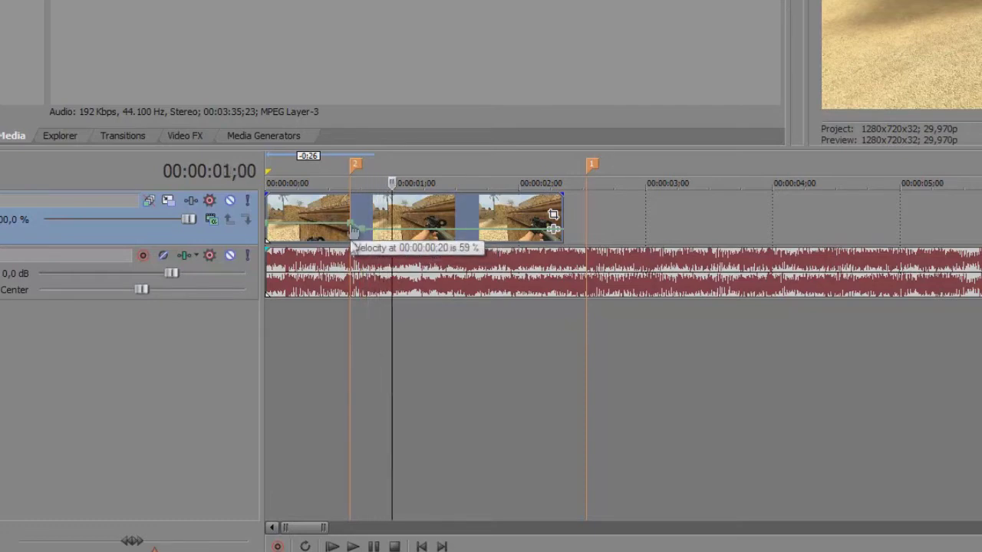
pyautogui.click(352, 547)
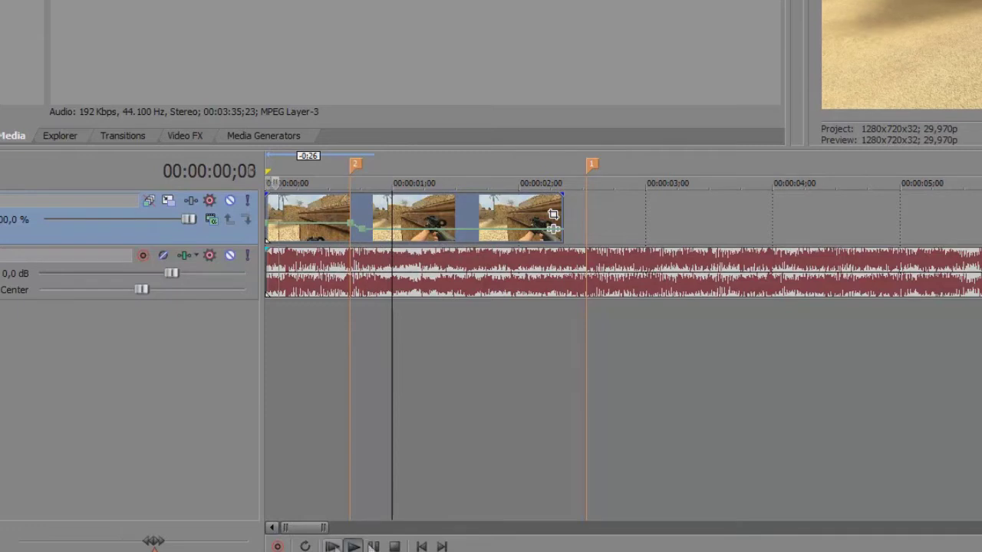
pyautogui.click(373, 546)
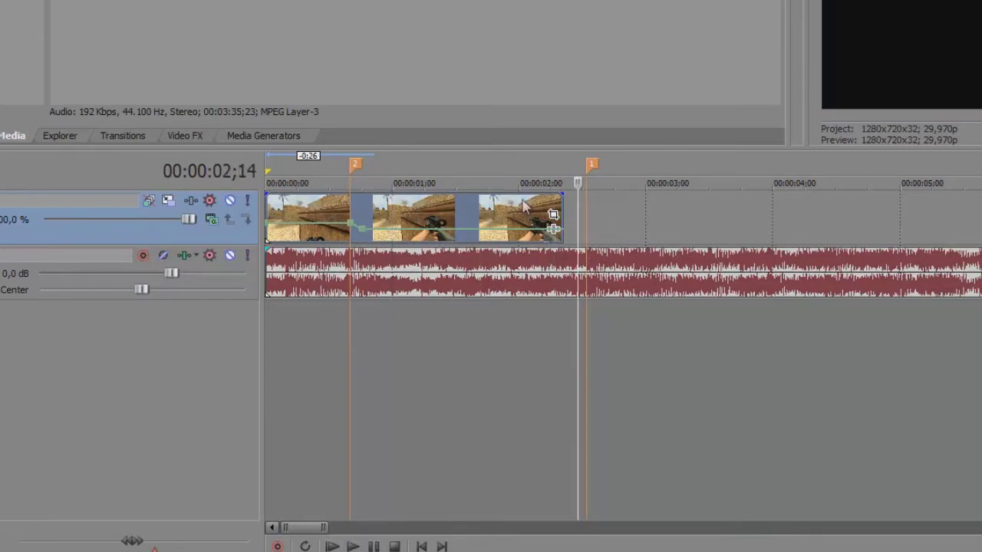
# Extend the video clip to just past 00:00:04;00, add a velocity point at marker 1 and raise it to about 134 %
pyautogui.click(511, 213)
pyautogui.moveTo(555, 228); pyautogui.dragTo(794, 219)
pyautogui.click(588, 210)
pyautogui.moveTo(566, 222); pyautogui.dragTo(591, 218)
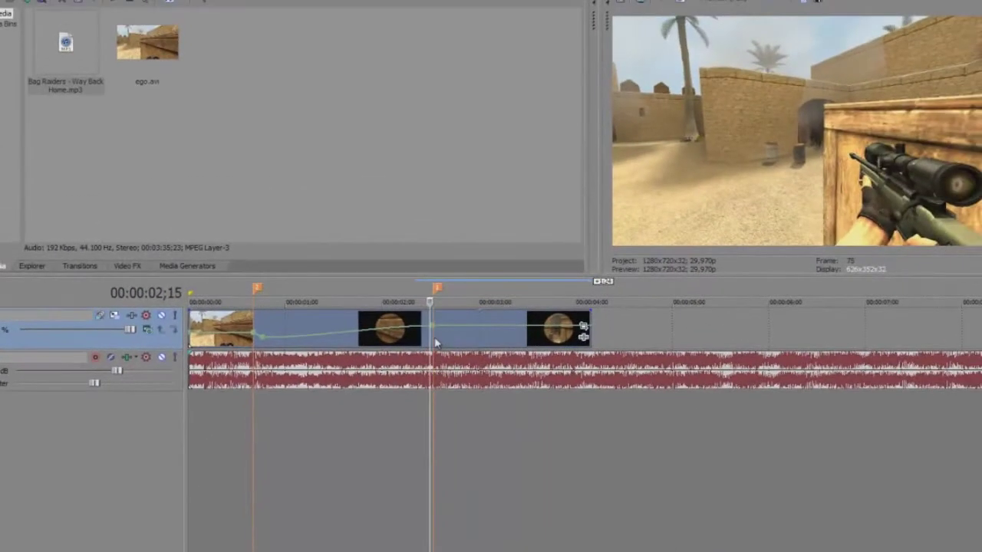
pyautogui.moveTo(439, 327); pyautogui.dragTo(443, 326)
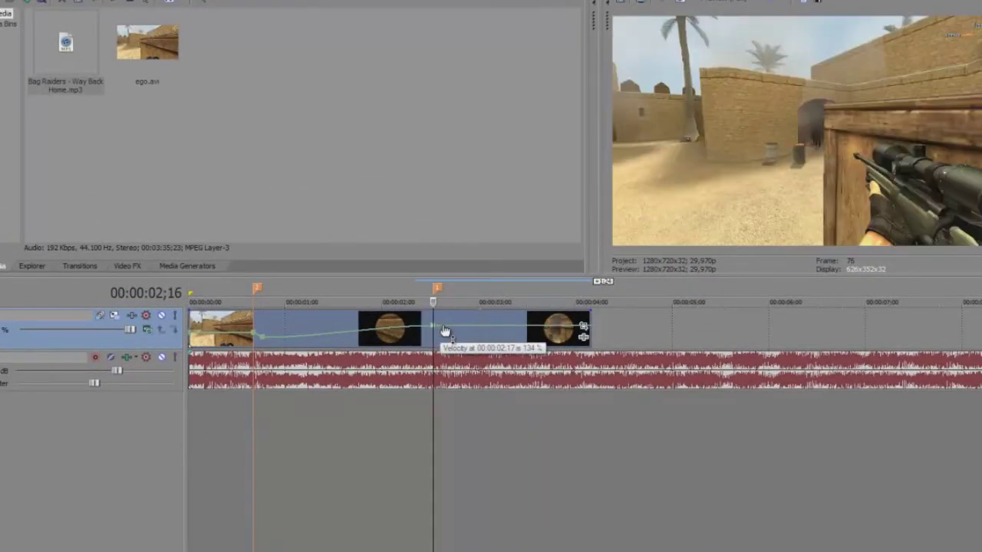
# Fine-tune the velocity point at marker 1 to about 125 % so the shot lands on the marker, checking the adjacent frames
pyautogui.press('Left')
pyautogui.press('Right')
pyautogui.scroll(3, 447, 334)
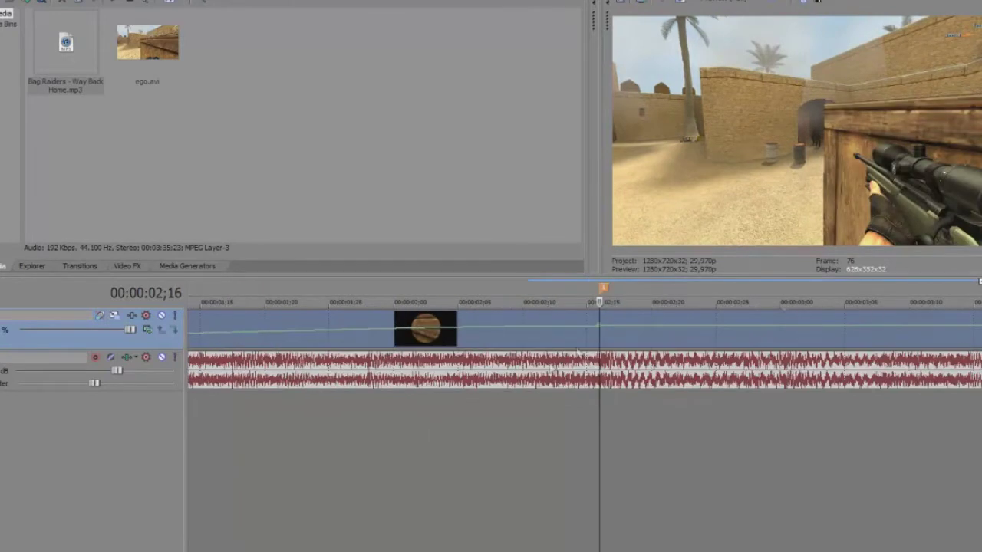
pyautogui.rightClick(601, 329)
pyautogui.click(643, 379)
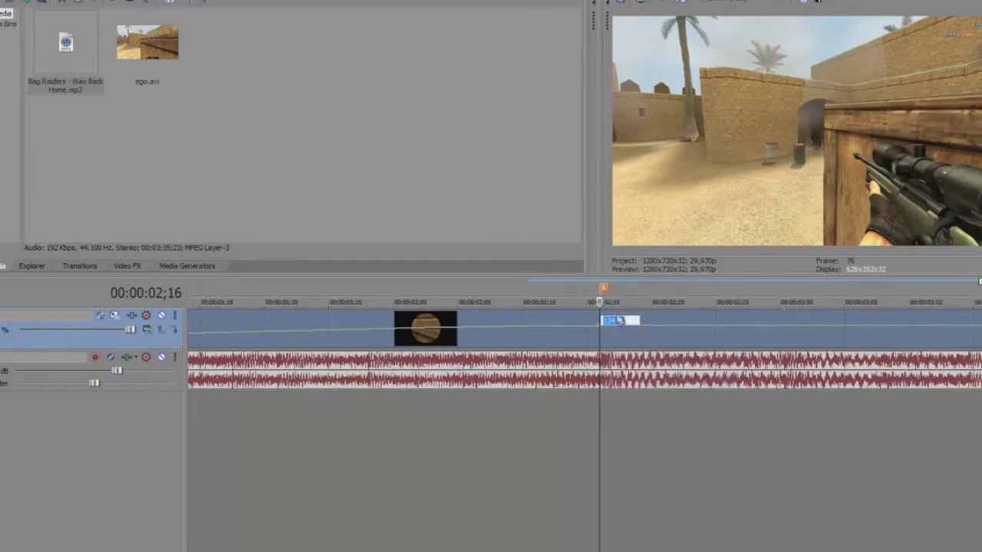
pyautogui.press('Return')
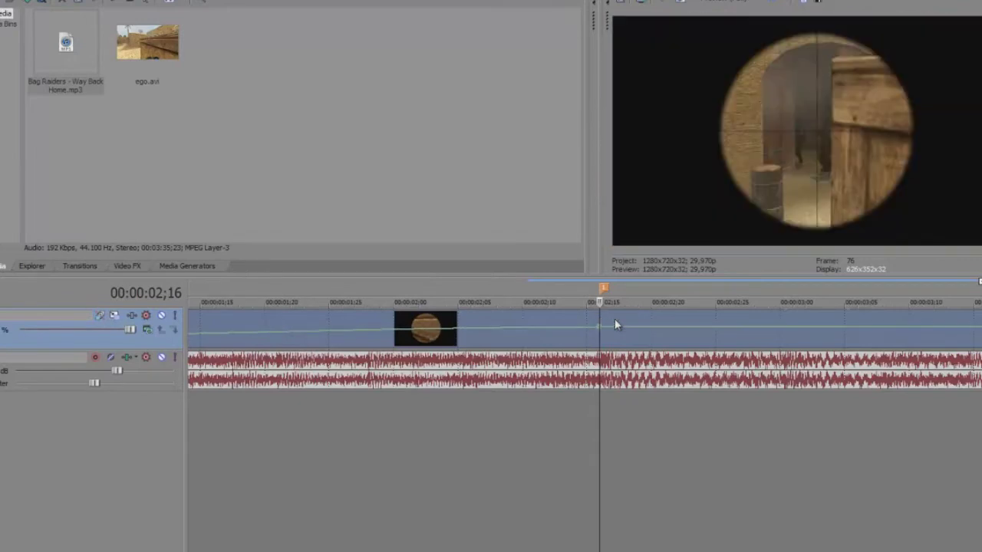
pyautogui.scroll(-3, 615, 318)
pyautogui.rightClick(564, 330)
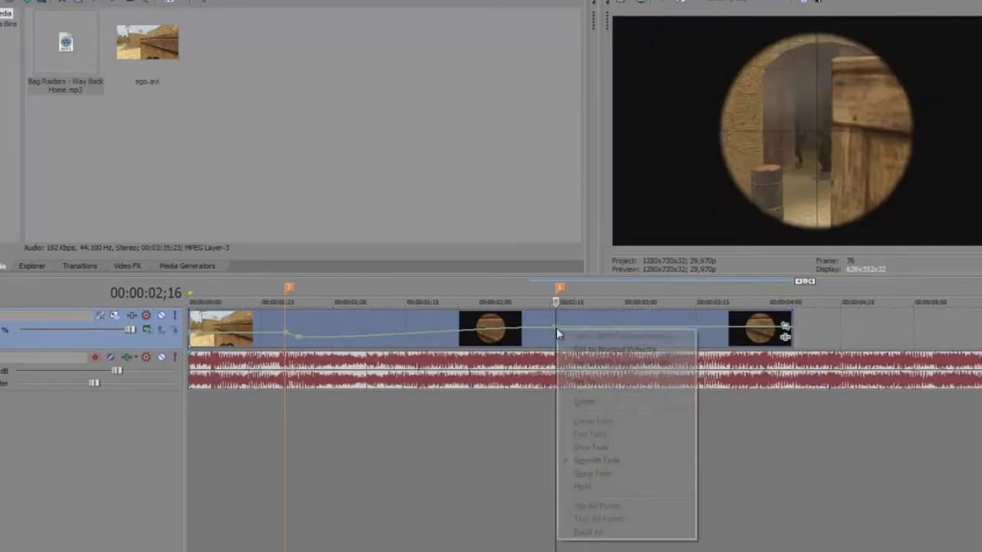
pyautogui.click(591, 375)
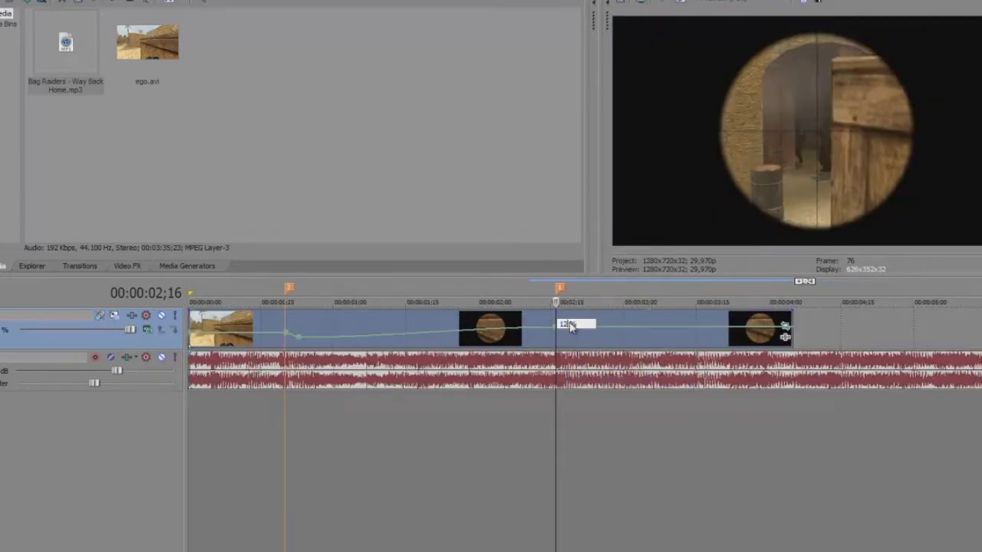
pyautogui.press('Return')
pyautogui.rightClick(555, 326)
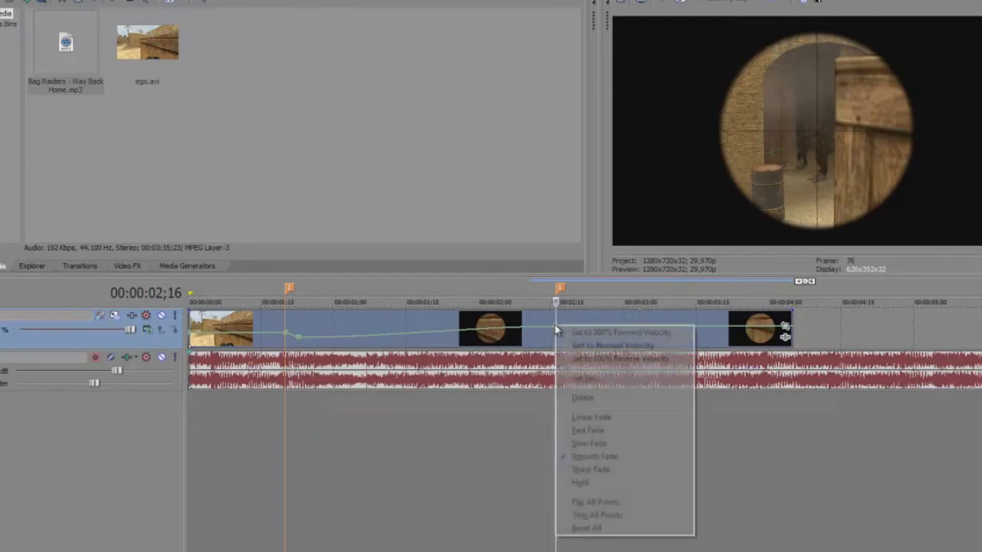
pyautogui.click(584, 378)
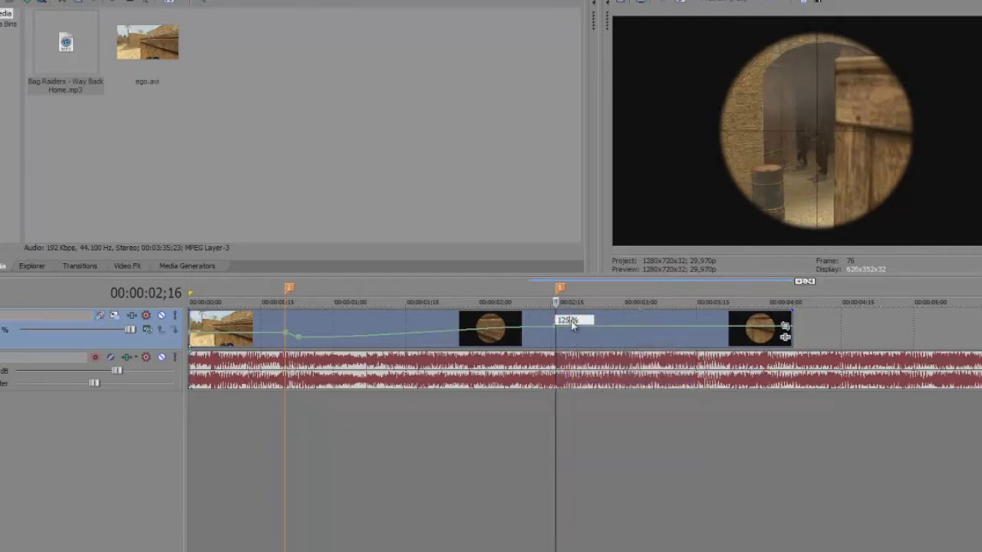
pyautogui.press('Return')
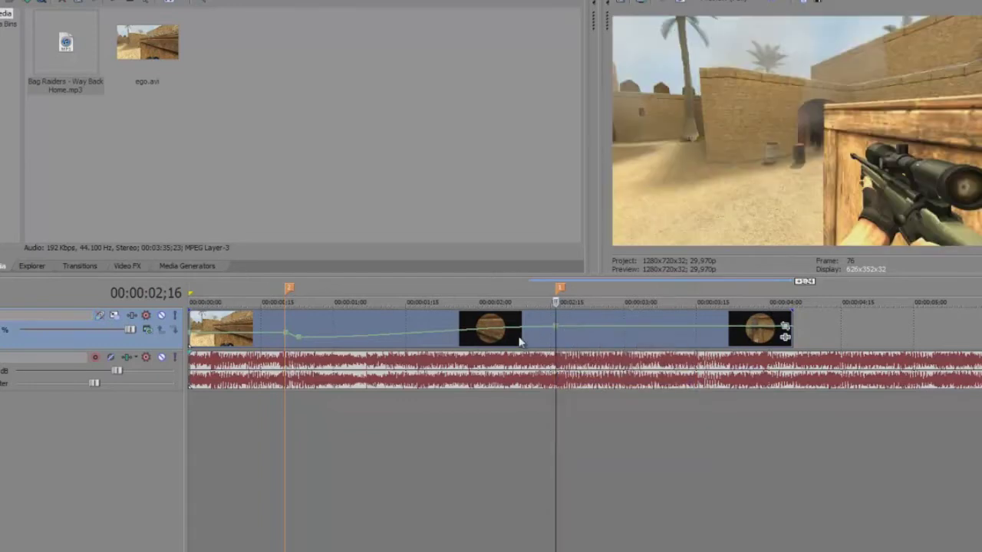
pyautogui.press('Left')
pyautogui.press('Right')
# Play the clip on from marker 1 and examine the frames right after the shot one by one
pyautogui.press('space')
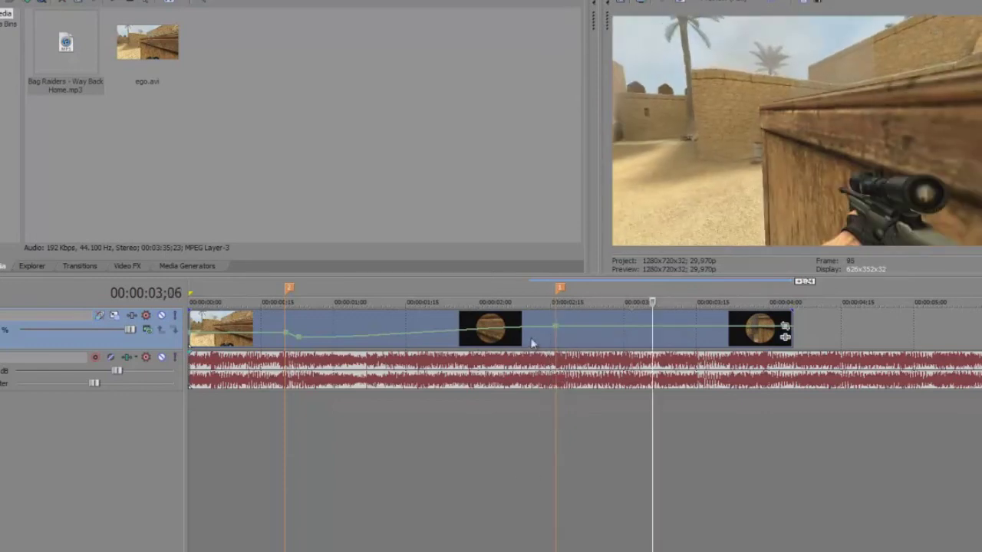
pyautogui.press('space')
pyautogui.press('Right')
pyautogui.press('Right')
pyautogui.press('Right')
pyautogui.press('Right')
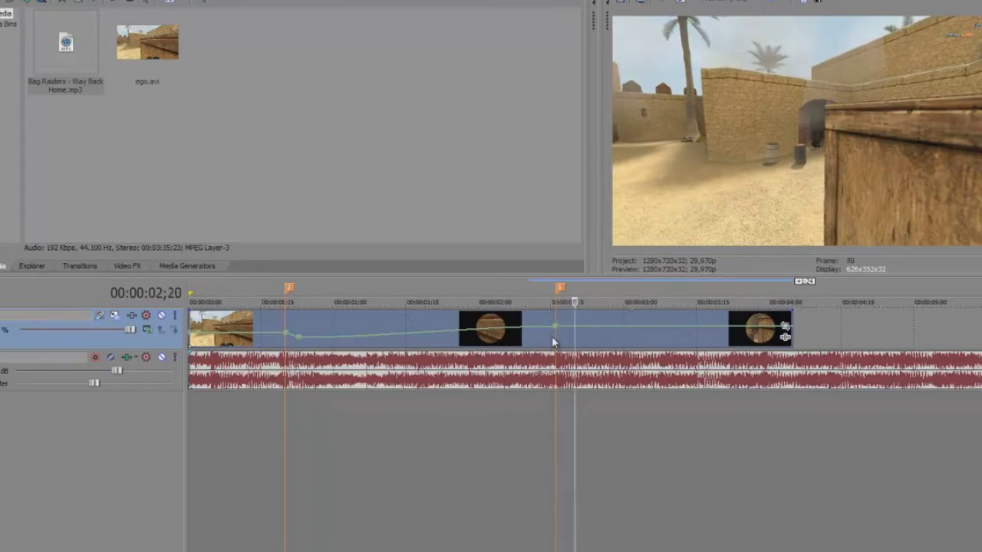
pyautogui.press('Left')
pyautogui.press('Left')
pyautogui.press('Left')
pyautogui.press('Left')
pyautogui.press('Right')
pyautogui.press('Right')
pyautogui.press('Left')
pyautogui.press('Left')
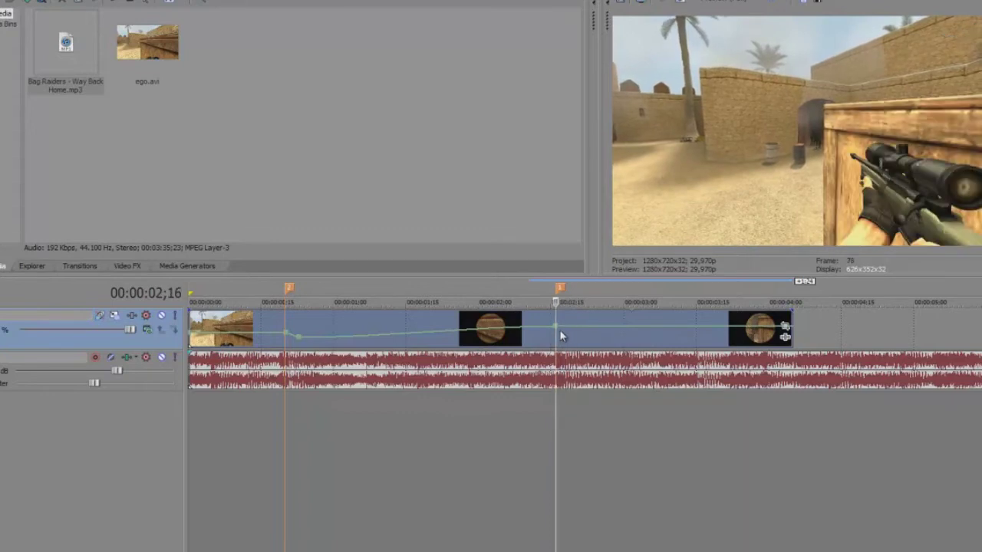
# Add a velocity point at 00:00:02;21, shortly after marker 1, and lower it to 3 %
pyautogui.scroll(3, 641, 379)
pyautogui.press('Right')
pyautogui.press('Right')
pyautogui.press('Right')
pyautogui.press('Right')
pyautogui.press('Right')
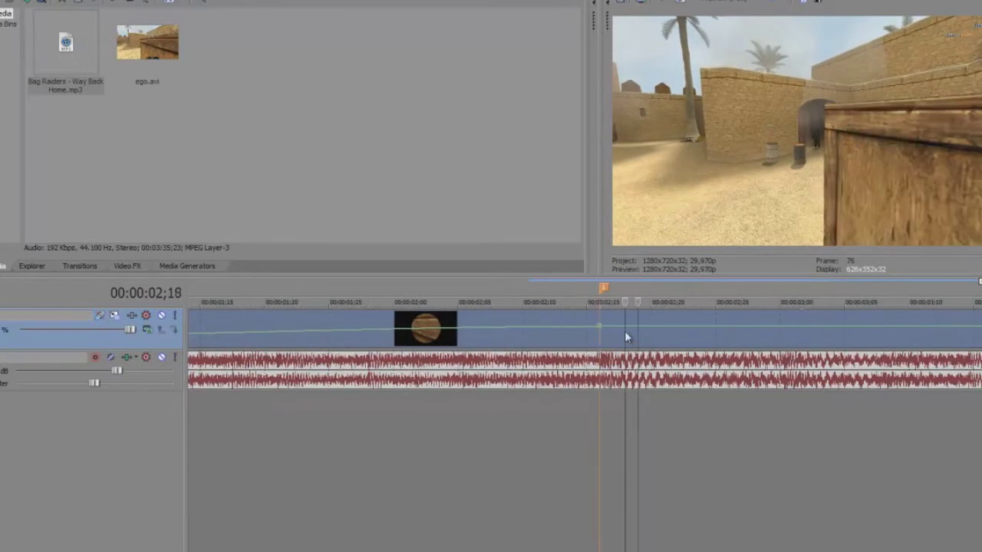
pyautogui.moveTo(672, 332); pyautogui.dragTo(665, 343)
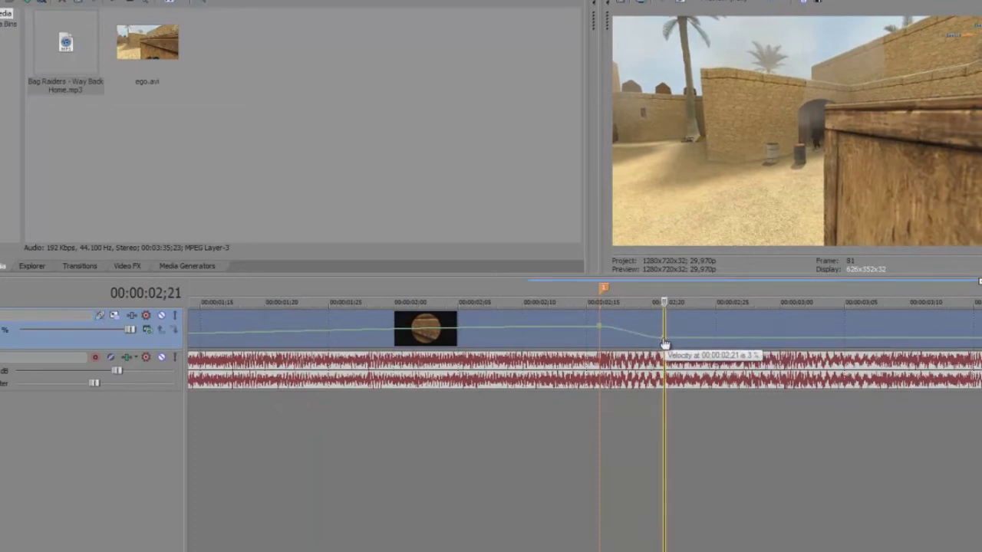
# Step frame by frame through the velocity drop after marker 1 to examine the slowdown
pyautogui.click(612, 336)
pyautogui.press('Right')
pyautogui.press('Right')
pyautogui.press('Right')
pyautogui.press('Right')
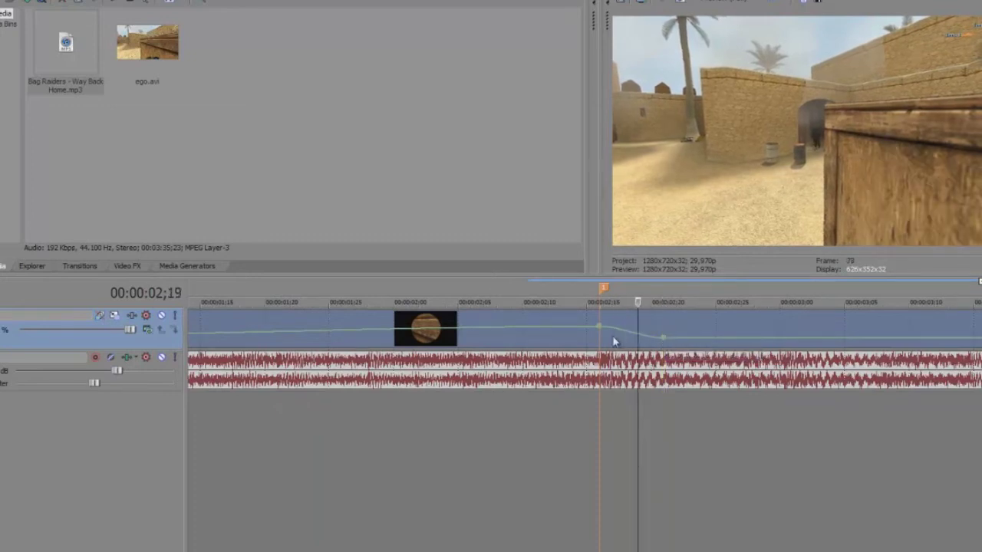
pyautogui.press('Right')
pyautogui.press('Right')
pyautogui.press('Right')
pyautogui.press('Right')
pyautogui.press('Right')
pyautogui.scroll(-3, 612, 342)
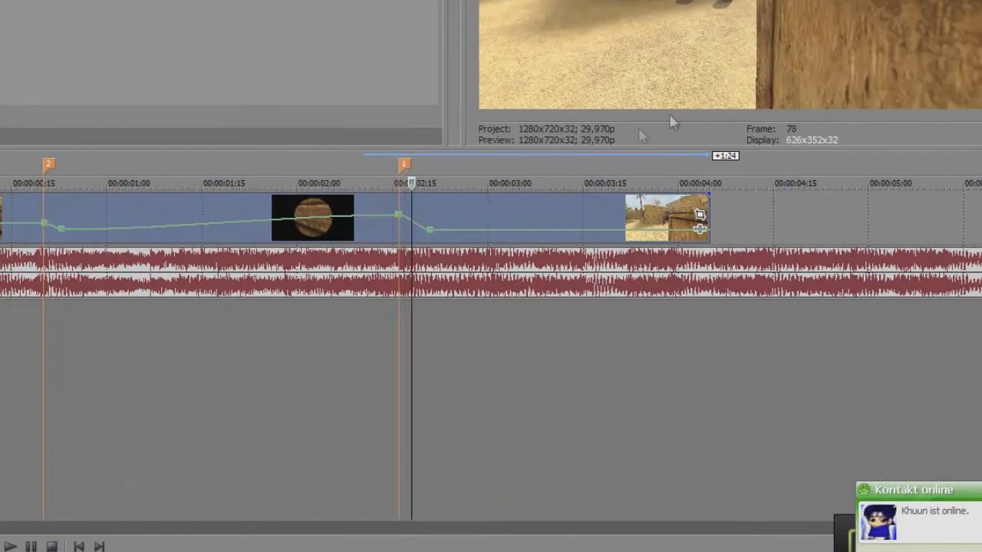
# Compare the frames around the shot at marker 1 and step through the slow section past 00:00:03;00
pyautogui.press('Left')
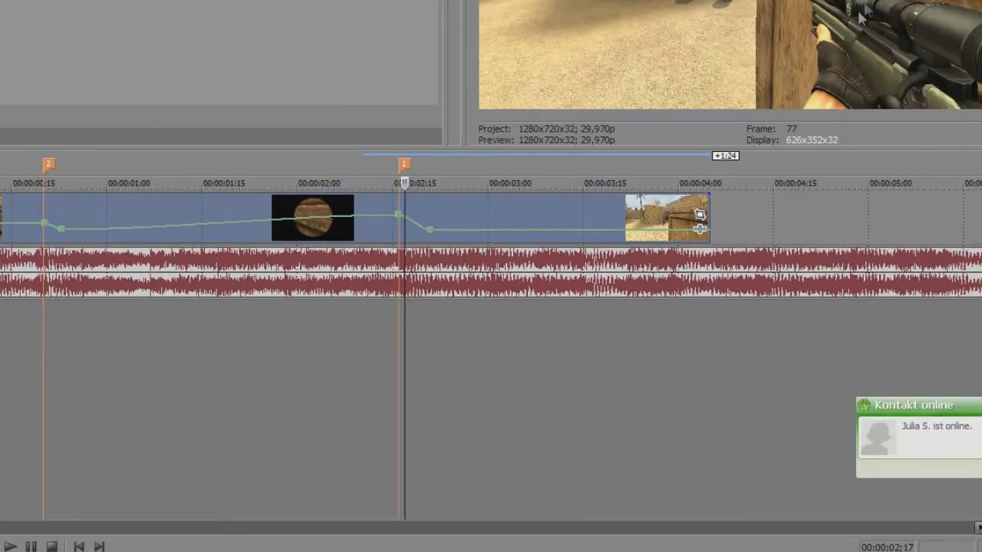
pyautogui.press('Right')
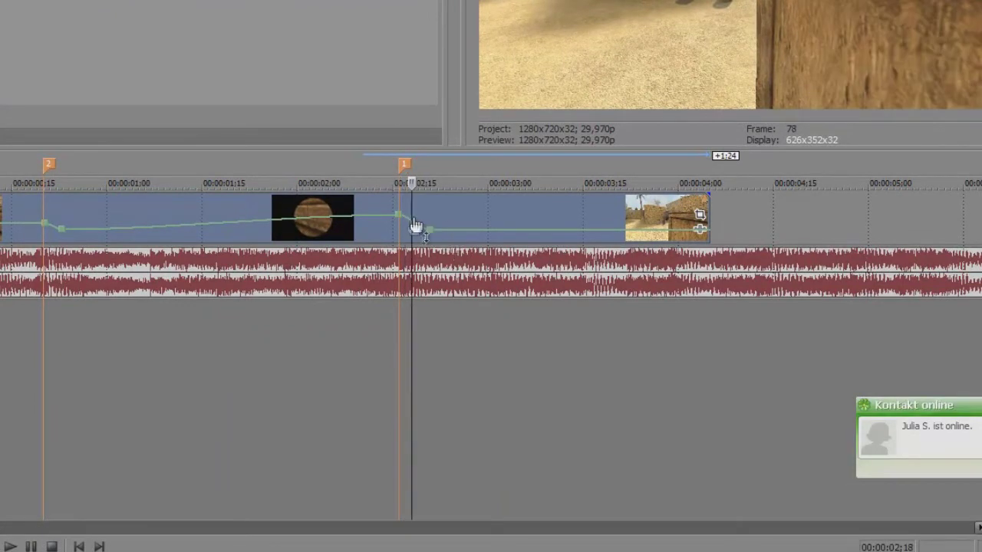
pyautogui.press('Left')
pyautogui.press('Left')
pyautogui.press('Left')
pyautogui.press('Right')
pyautogui.press('Right')
pyautogui.press('Right')
pyautogui.press('Right')
pyautogui.press('Right')
pyautogui.press('Right')
pyautogui.press('Right')
pyautogui.press('Right')
pyautogui.press('Right')
pyautogui.press('Right')
pyautogui.press('Right')
pyautogui.press('Right')
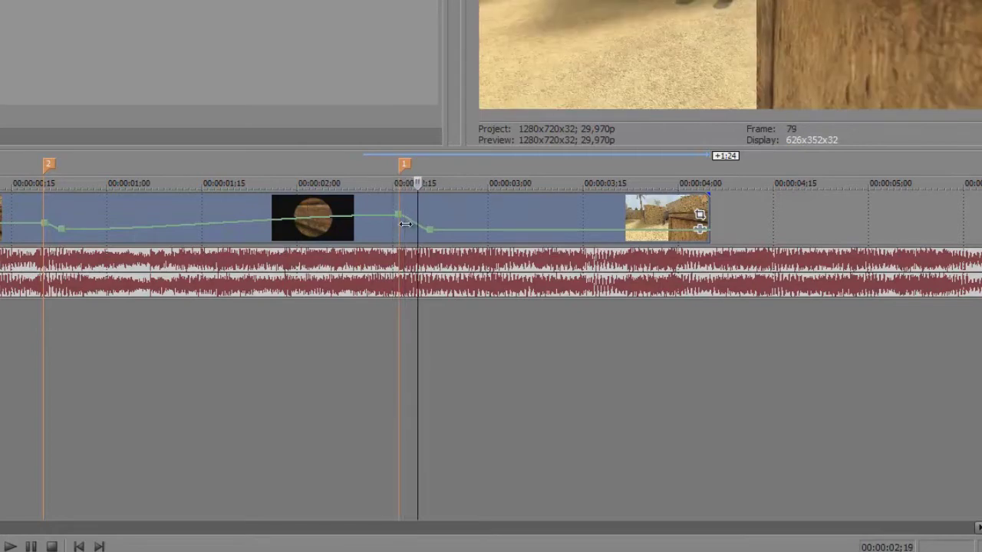
pyautogui.press('Right')
pyautogui.press('Right')
pyautogui.press('Right')
pyautogui.press('Right')
pyautogui.press('Right')
pyautogui.press('Right')
pyautogui.press('Right')
pyautogui.press('Right')
pyautogui.press('Right')
pyautogui.press('Right')
pyautogui.press('Right')
pyautogui.press('Right')
pyautogui.press('Right')
pyautogui.press('Right')
pyautogui.press('Right')
pyautogui.press('Right')
pyautogui.press('Right')
pyautogui.press('Right')
pyautogui.press('Right')
pyautogui.press('Right')
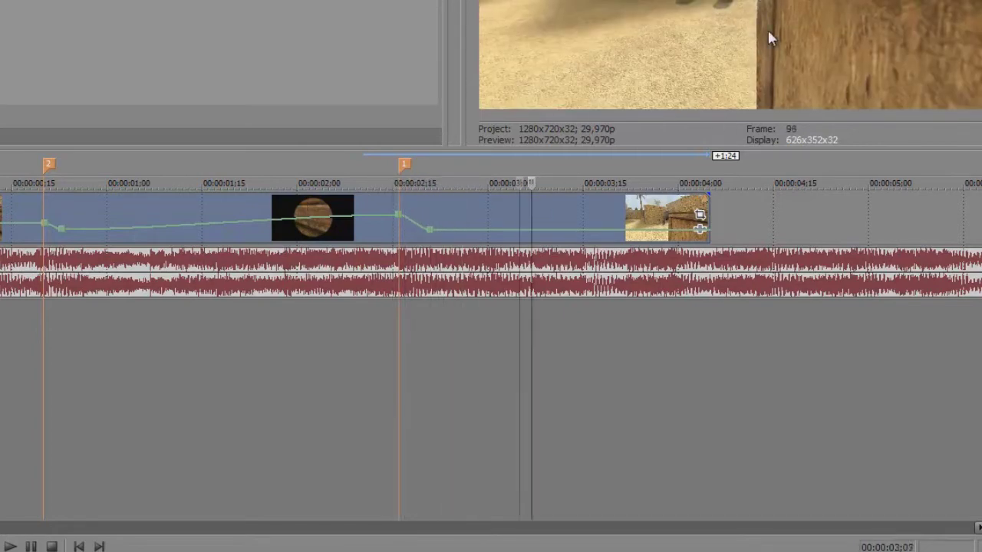
# Play the clip with the music to review how the shot and slowdown match the beat around marker 1
pyautogui.click(10, 546)
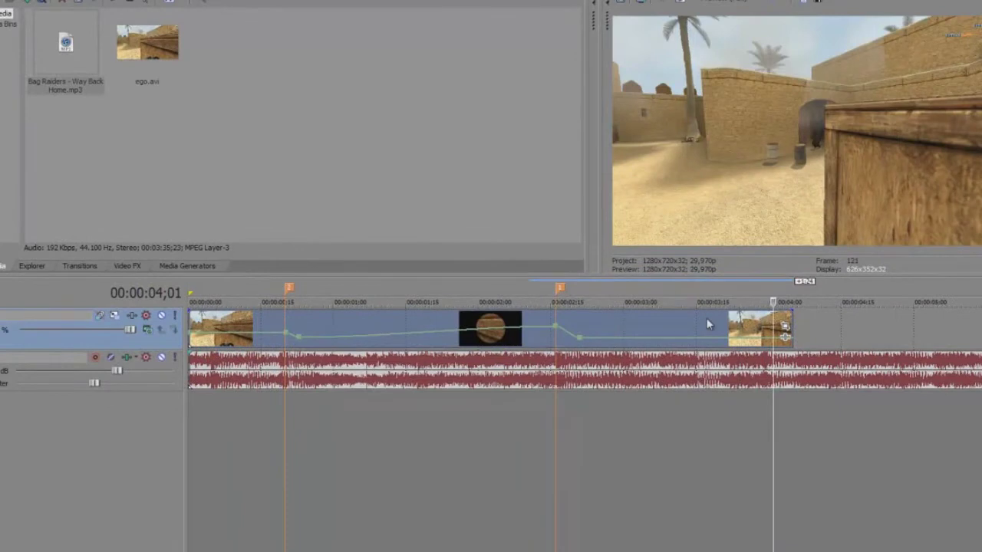
pyautogui.scroll(-2, 713, 326)
pyautogui.click(446, 379)
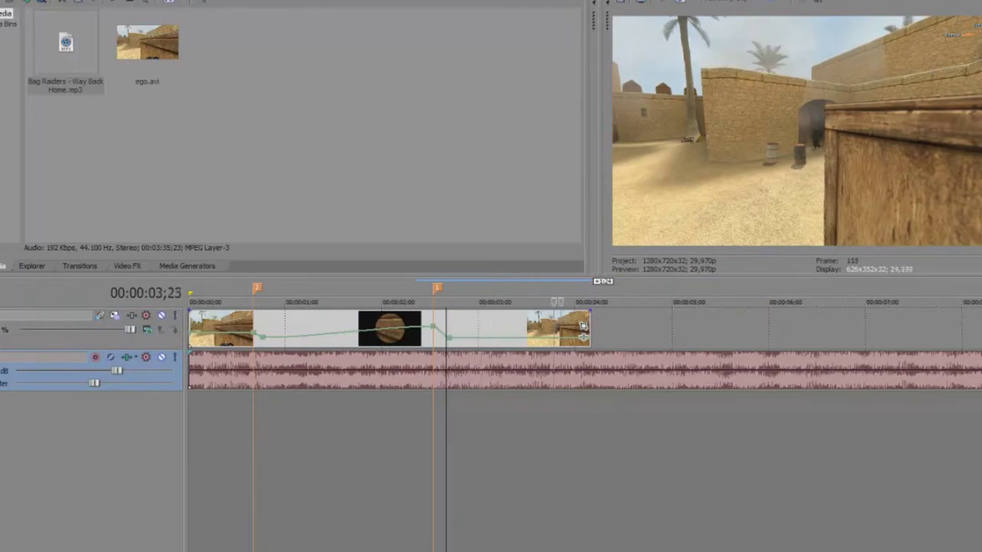
pyautogui.press('space')
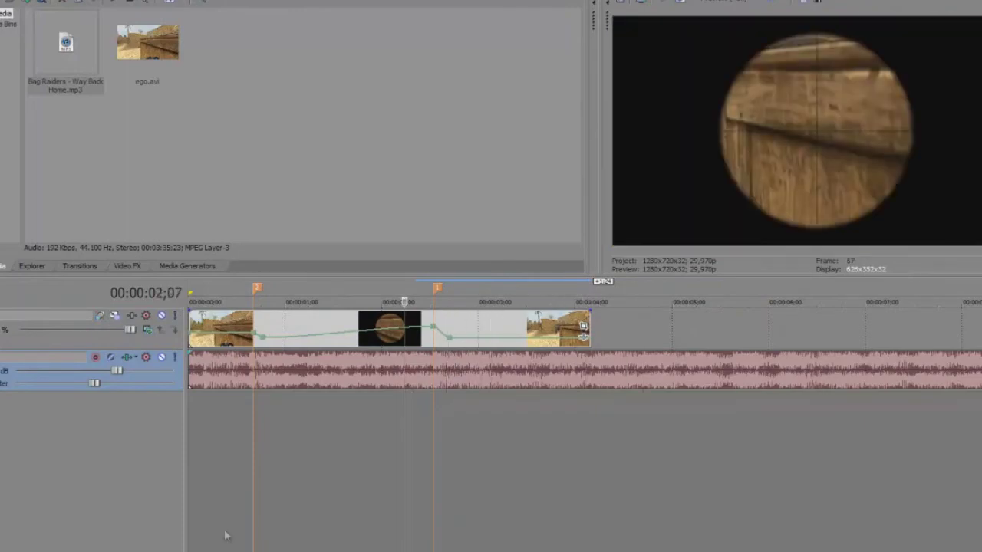
pyautogui.press('space')
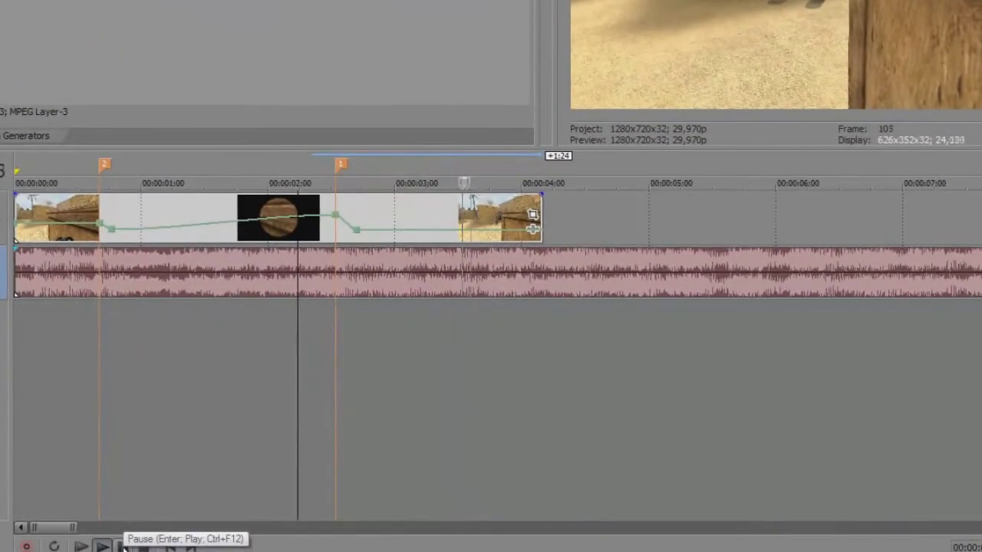
# Add two velocity points near 00:00:03;14, keeping the one at 00:00:03;14 at 3 % and raising the one just before it
pyautogui.click(462, 215)
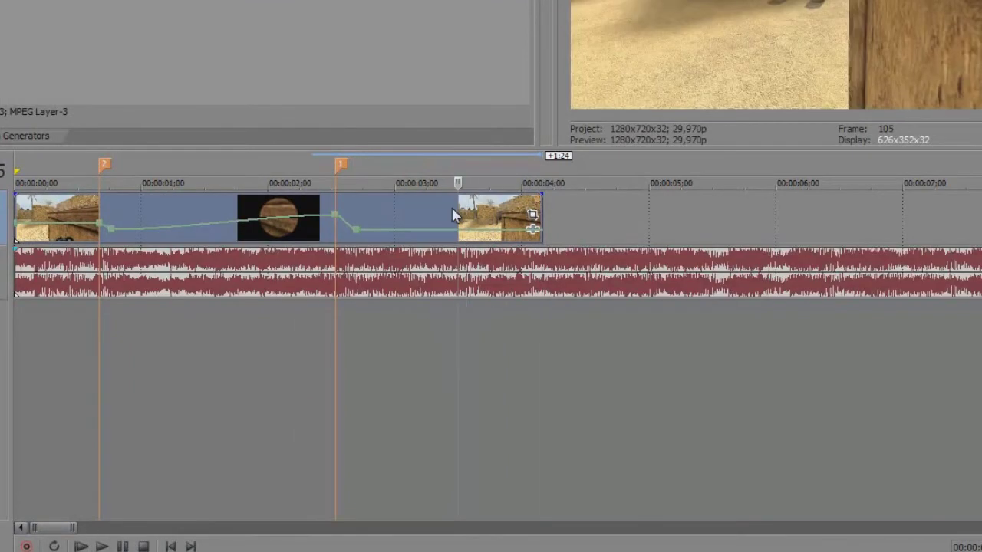
pyautogui.press('Right')
pyautogui.press('Right')
pyautogui.press('Right')
pyautogui.doubleClick(456, 230)
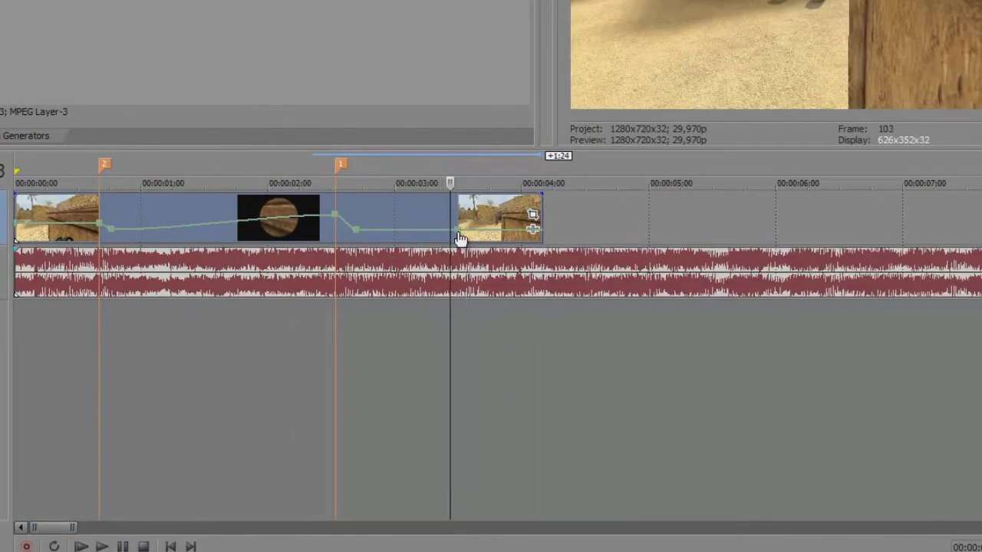
pyautogui.moveTo(456, 230)
pyautogui.mouseDown()
pyautogui.moveTo(441, 218)
pyautogui.moveTo(450, 228)
pyautogui.moveTo(454, 220)
pyautogui.moveTo(458, 239)
pyautogui.mouseUp()
pyautogui.doubleClick(459, 220)
# Check the frames around 00:00:03;14 and move the raised velocity point before it slightly earlier
pyautogui.press('Right')
pyautogui.press('Right')
pyautogui.press('Right')
pyautogui.press('Right')
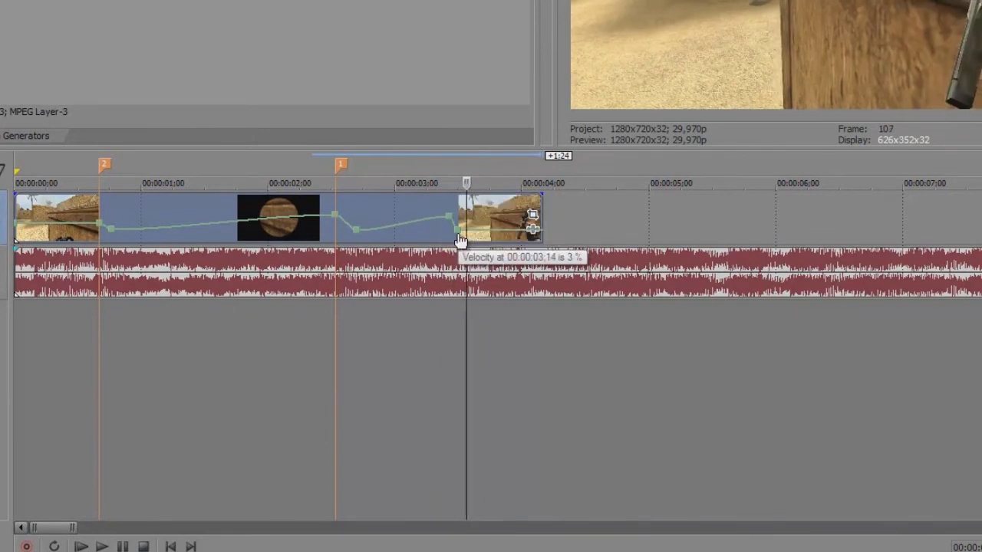
pyautogui.press('Left')
pyautogui.press('Left')
pyautogui.click(467, 243)
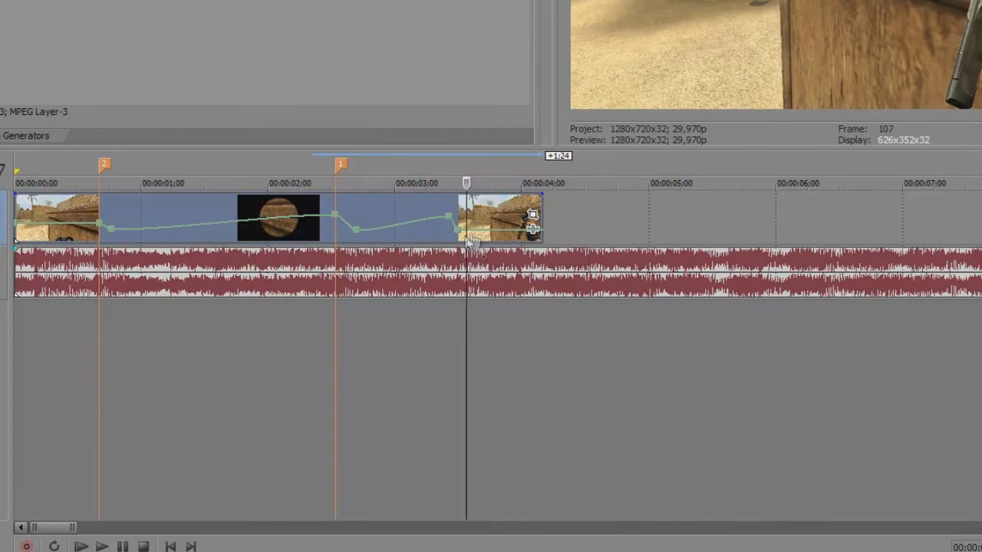
pyautogui.click(460, 244)
pyautogui.moveTo(477, 236); pyautogui.dragTo(446, 218)
# Play the result, extend the video clip to about 00:00:06;00 and play it again
pyautogui.press('space')
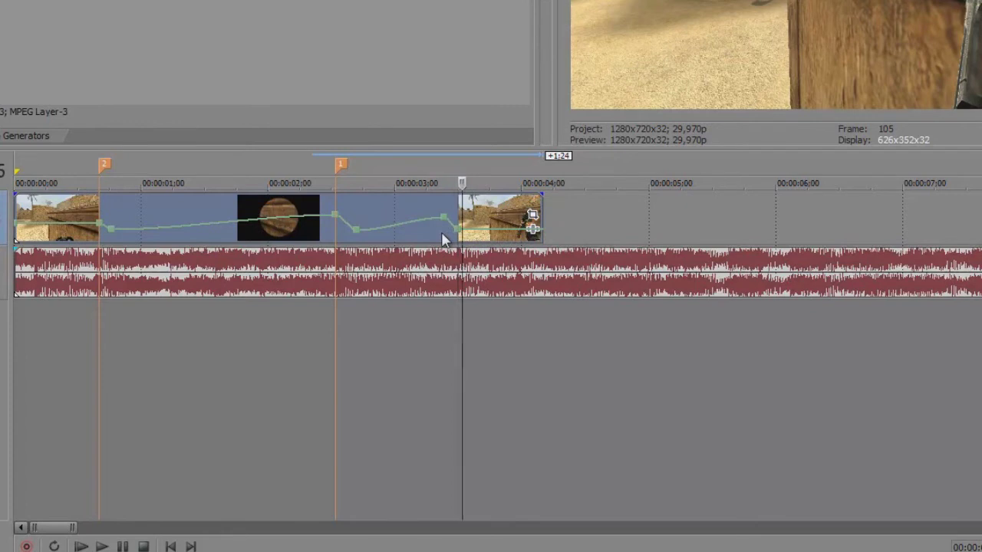
pyautogui.click(82, 546)
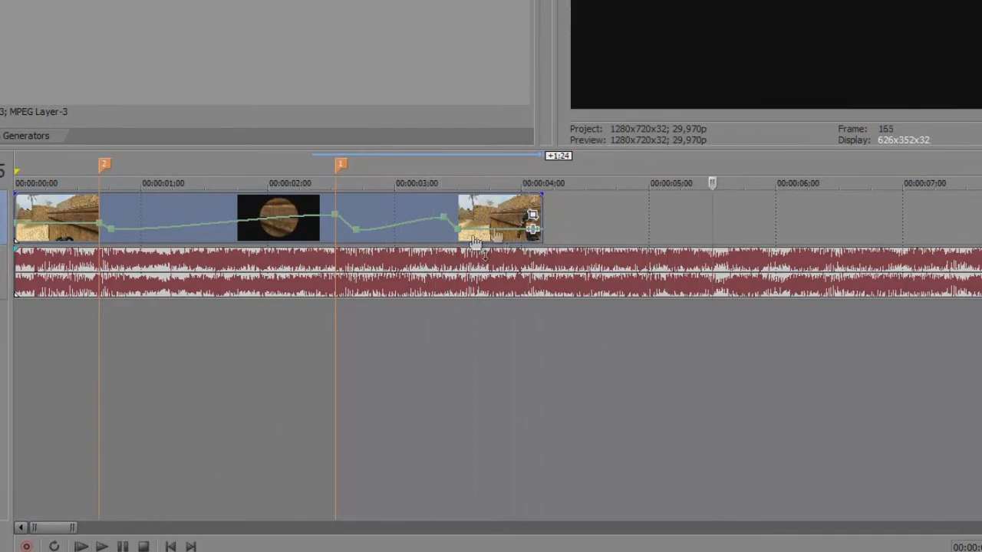
pyautogui.moveTo(537, 213); pyautogui.dragTo(766, 215)
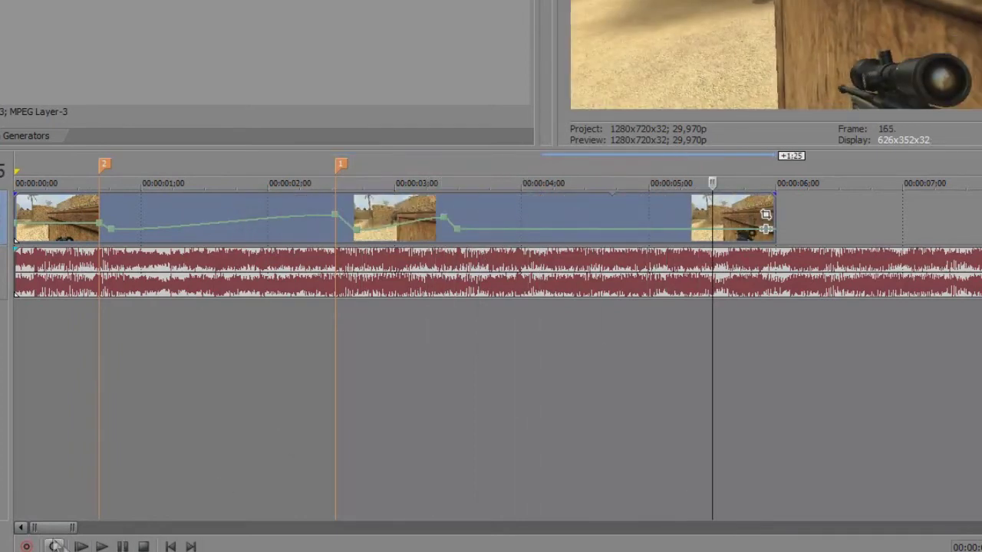
pyautogui.click(82, 546)
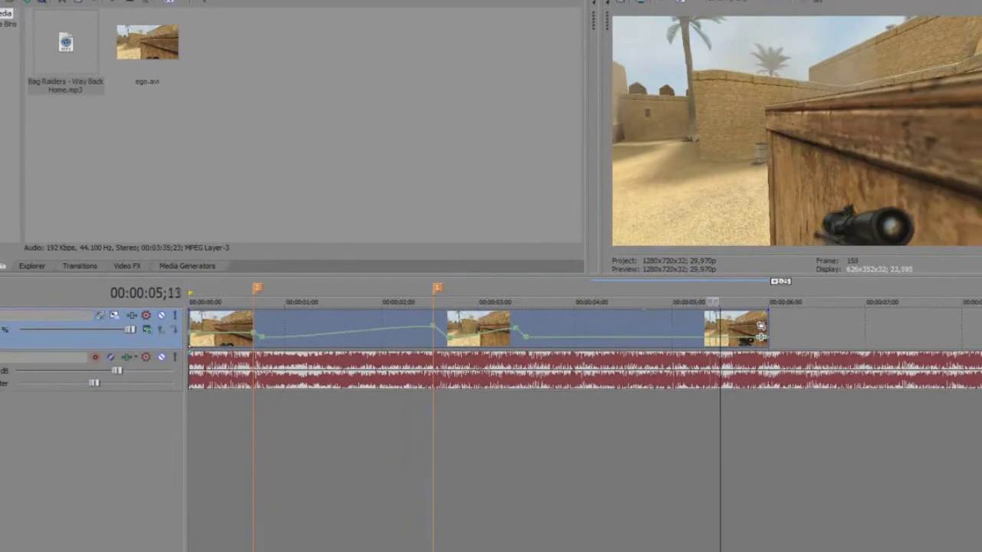
# Set the velocity point at about 00:00:03;14 on the video clip to 0 %
pyautogui.click(584, 338)
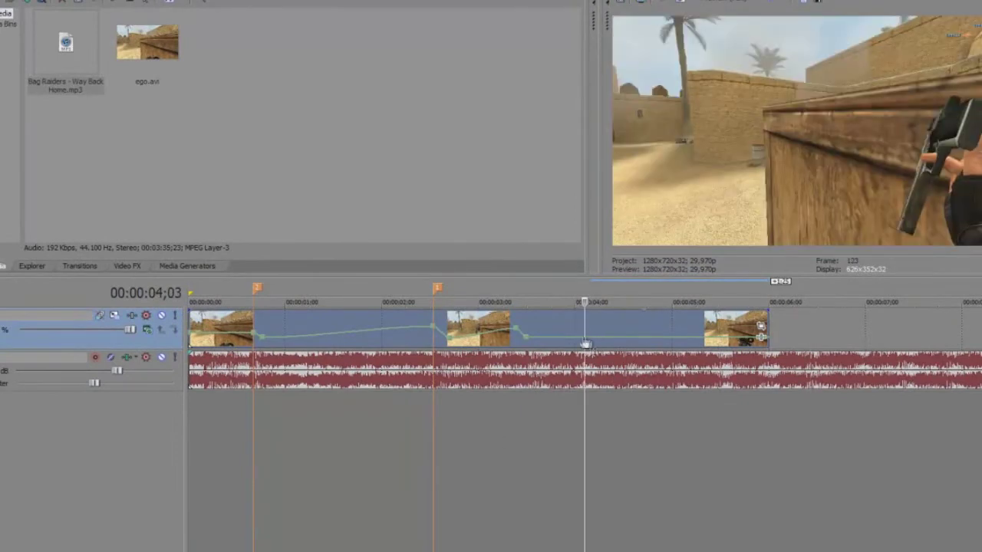
pyautogui.rightClick(526, 340)
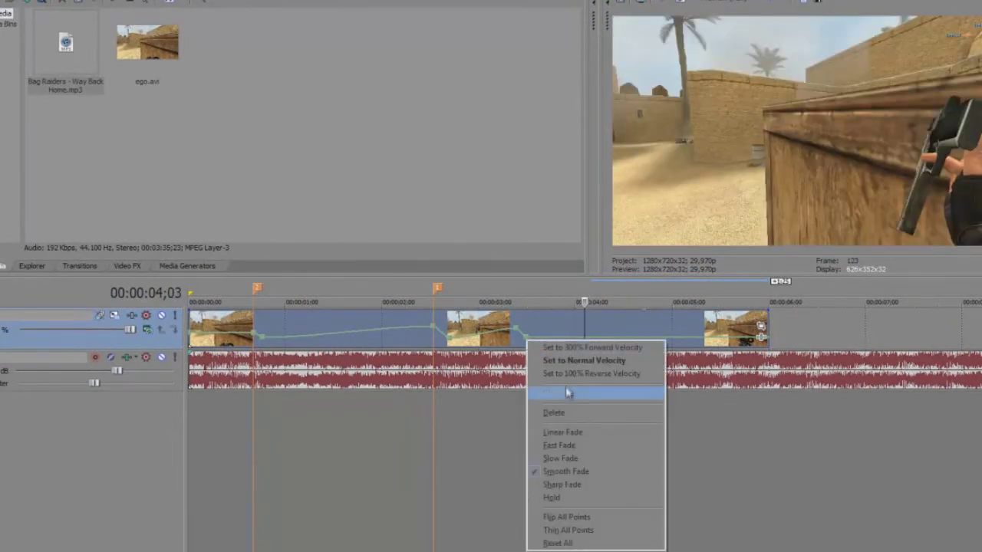
pyautogui.click(546, 393)
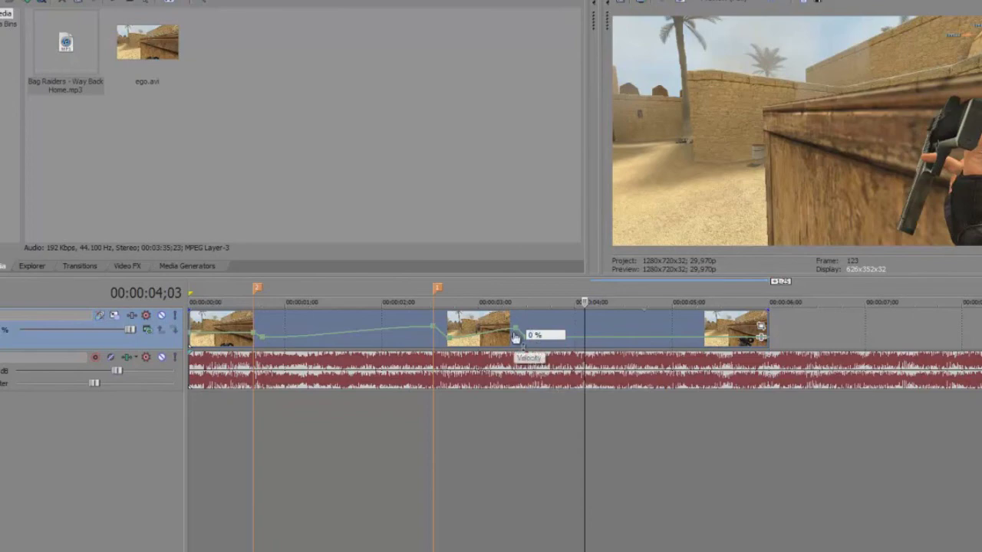
pyautogui.press('Return')
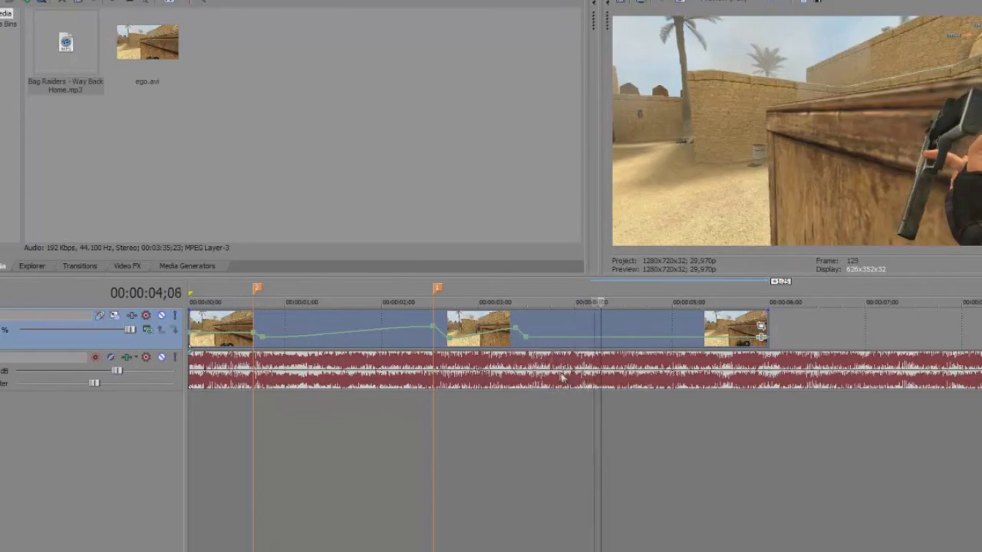
# Play the clip with the music from about 00:00:02;28 to review the final slowdown
pyautogui.click(519, 319)
pyautogui.click(471, 360)
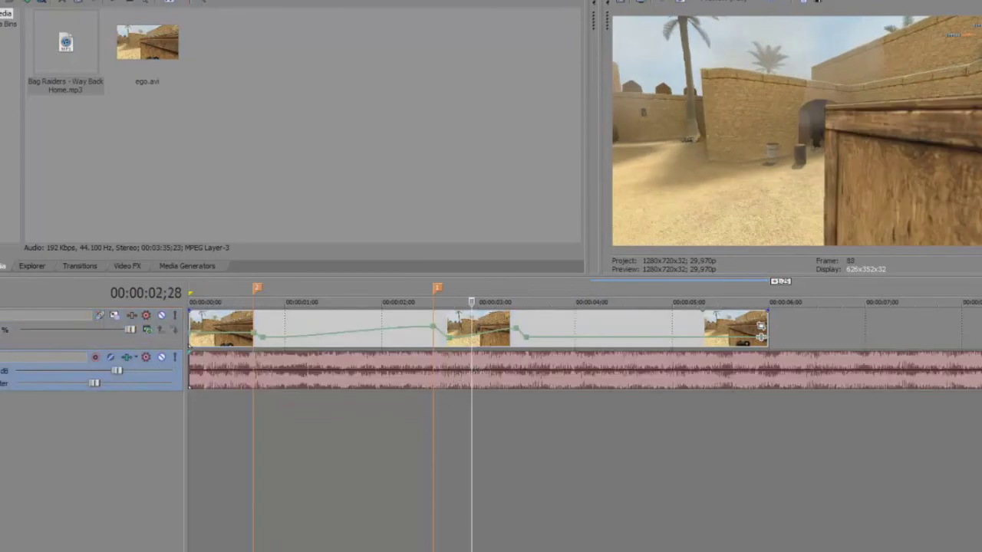
pyautogui.press('space')
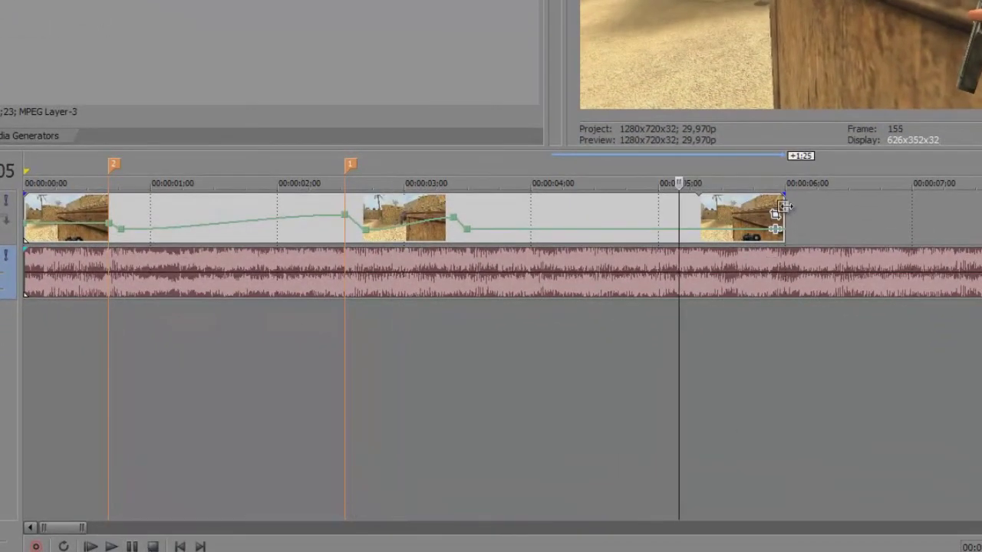
# Trim the video clip to about 00:00:05;00 and the music to about 00:00:05;05, fading both out from about 00:00:04;00
pyautogui.moveTo(785, 206); pyautogui.dragTo(528, 201)
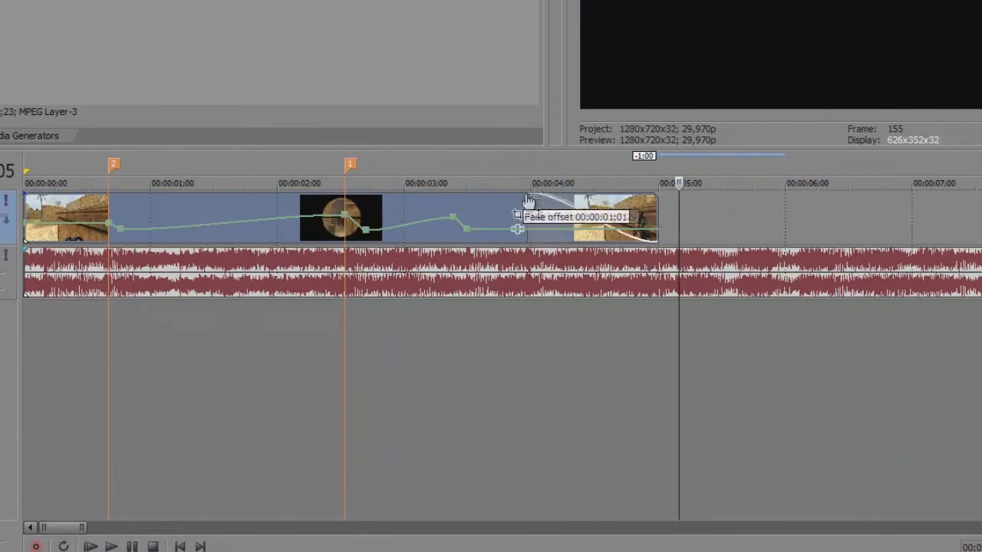
pyautogui.click(680, 265)
pyautogui.press('s')
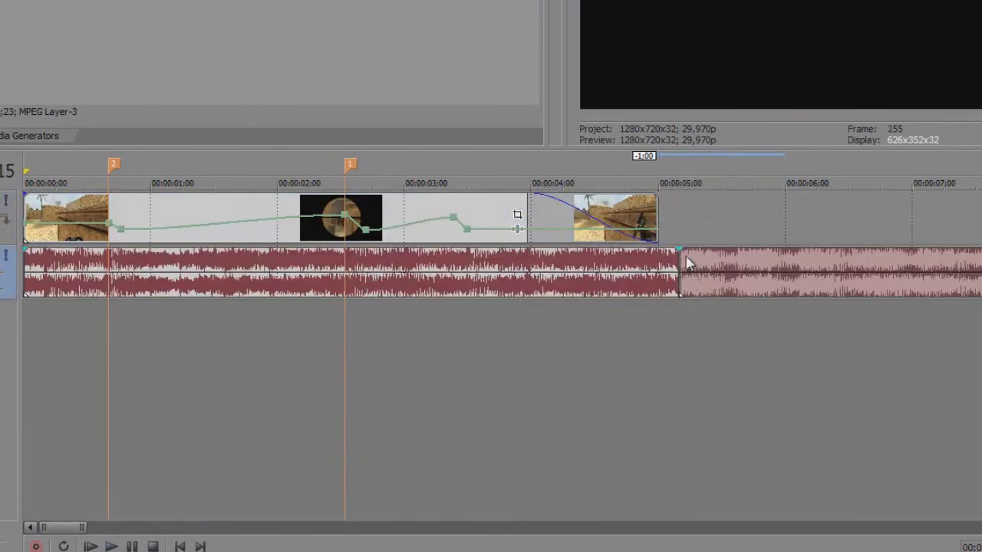
pyautogui.press('Delete')
pyautogui.moveTo(678, 249); pyautogui.dragTo(544, 259)
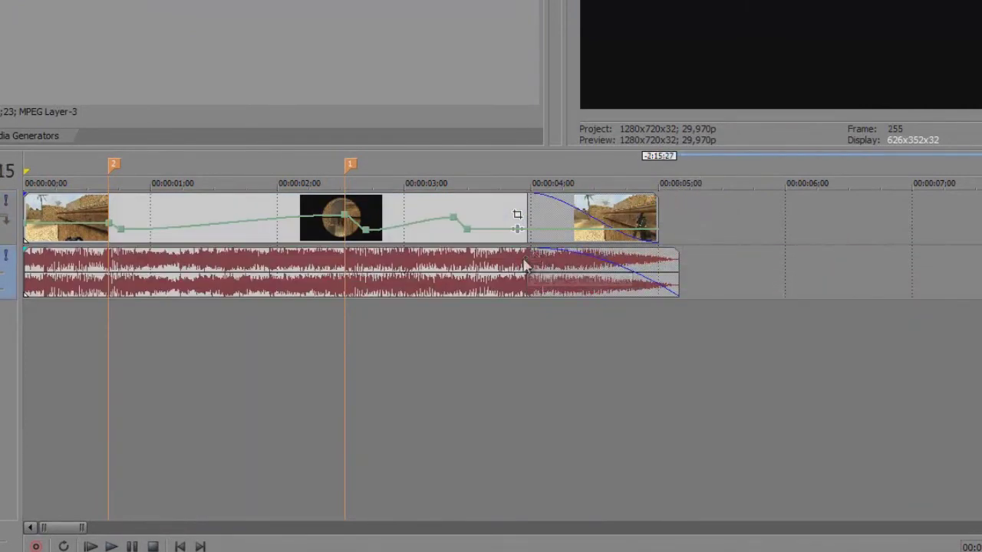